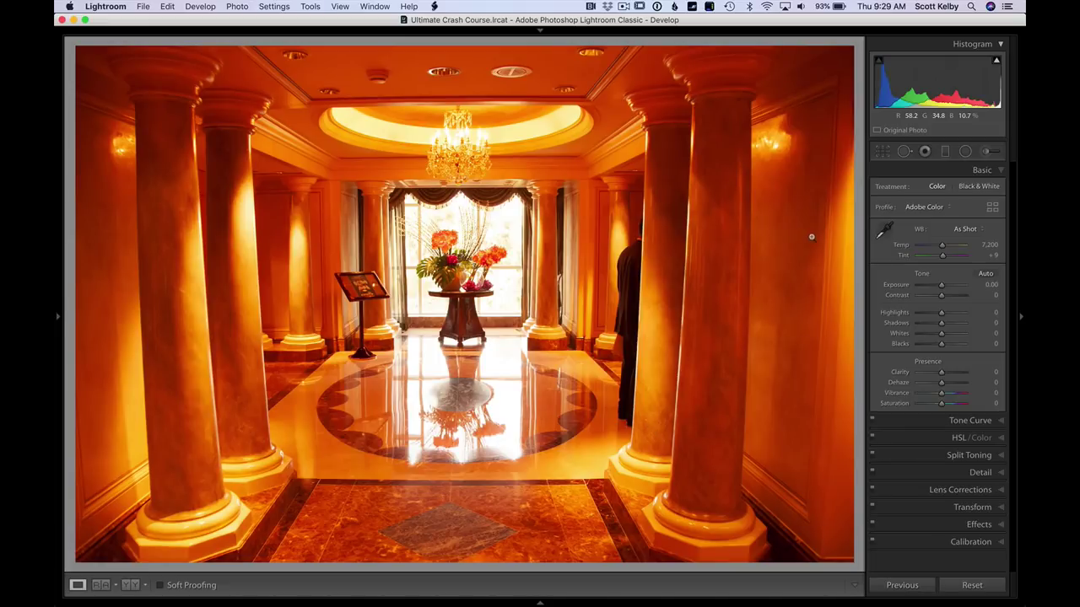
Sample neutral lobby-wall spots with the WB eyedropper until white balance reaches Temp 2,450, Tint -5
click(887, 227)
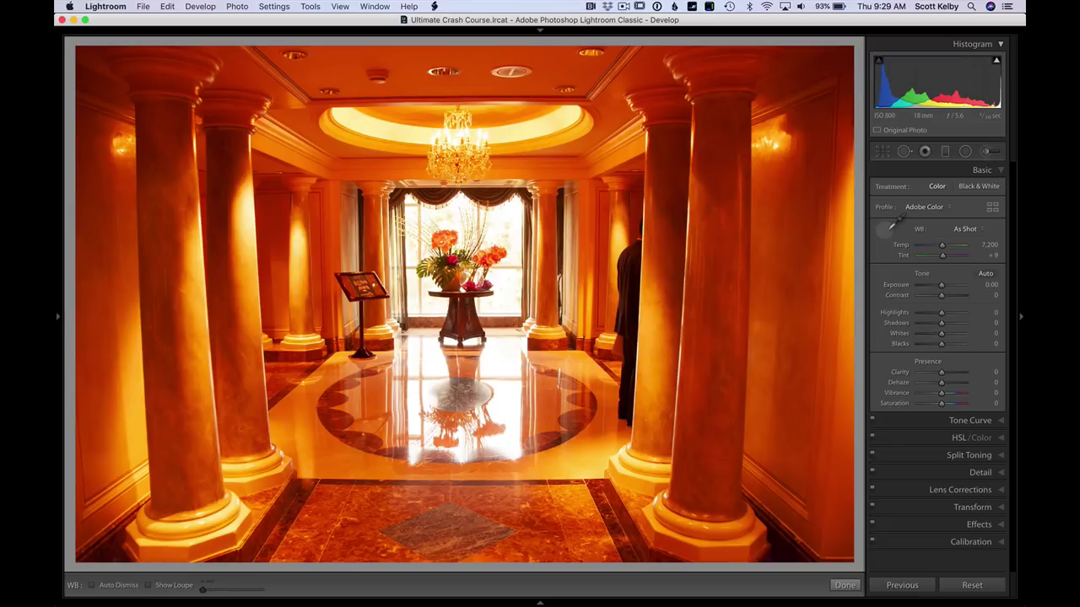
click(808, 263)
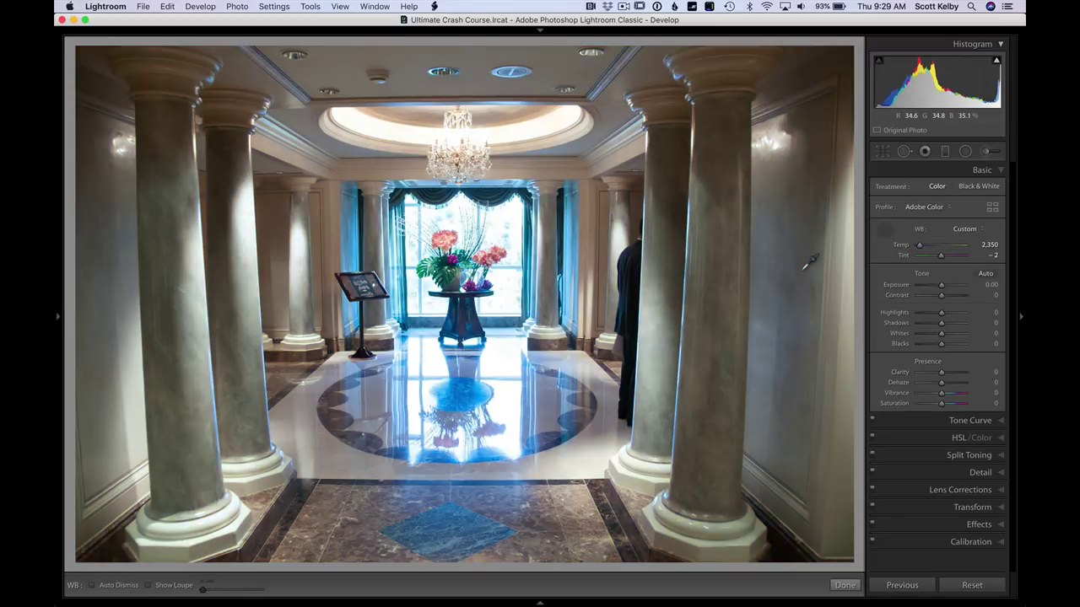
click(808, 306)
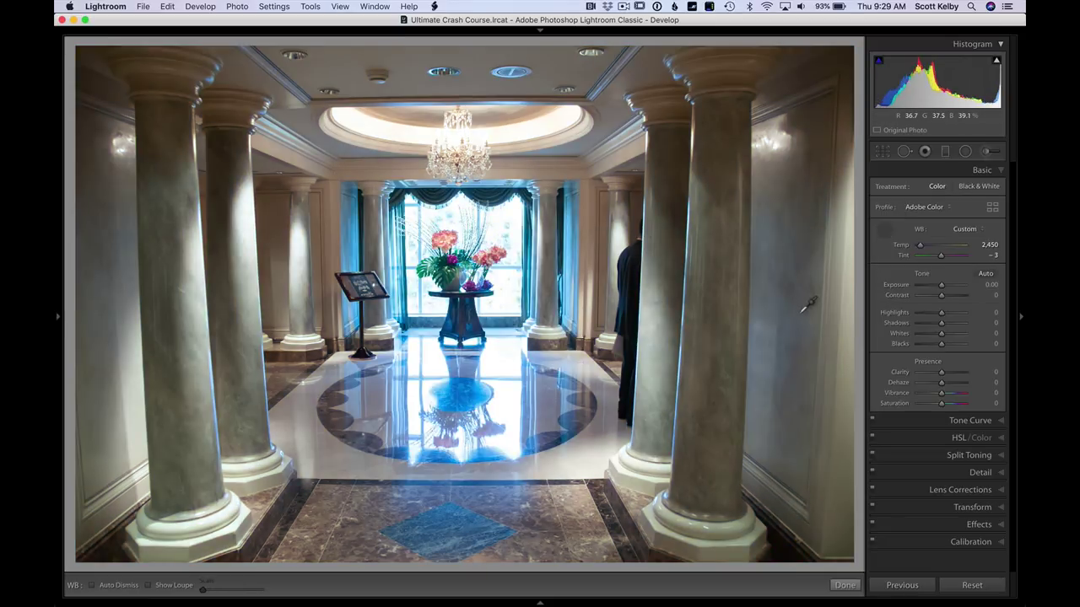
click(802, 251)
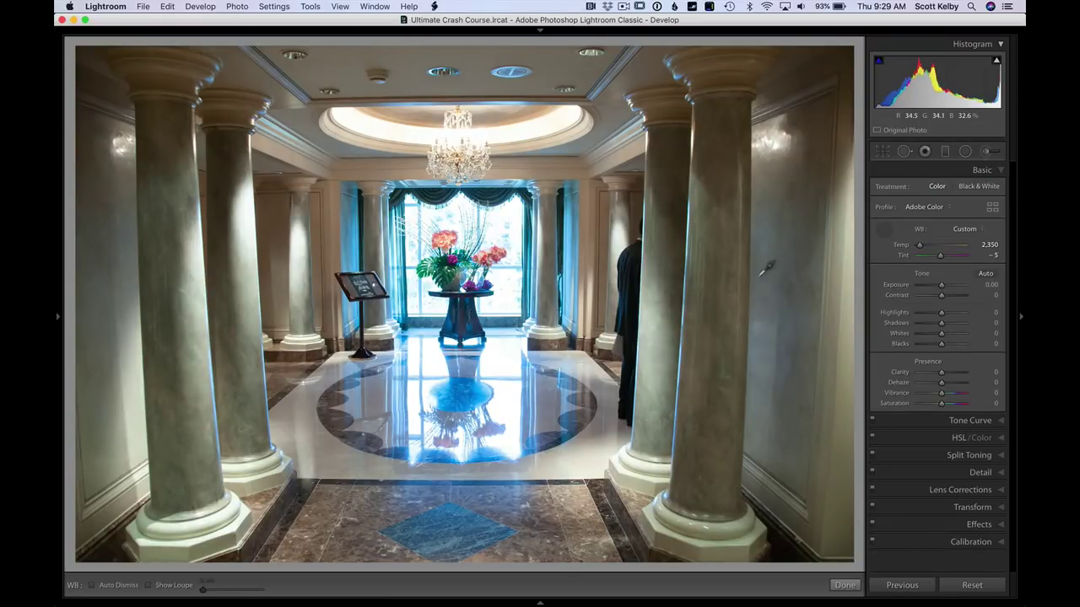
click(740, 285)
click(789, 243)
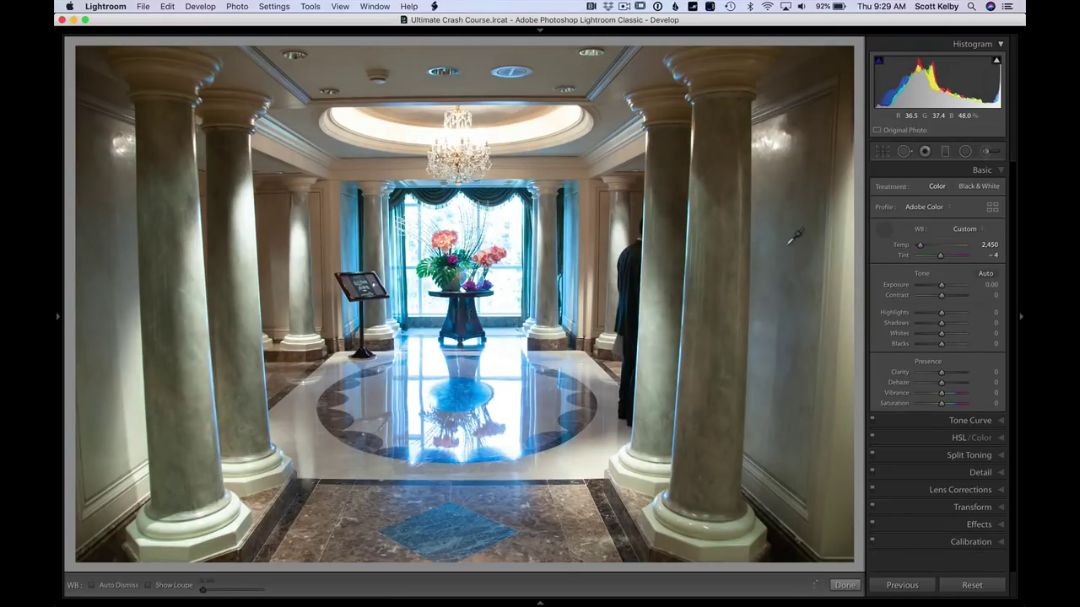
click(785, 261)
click(884, 233)
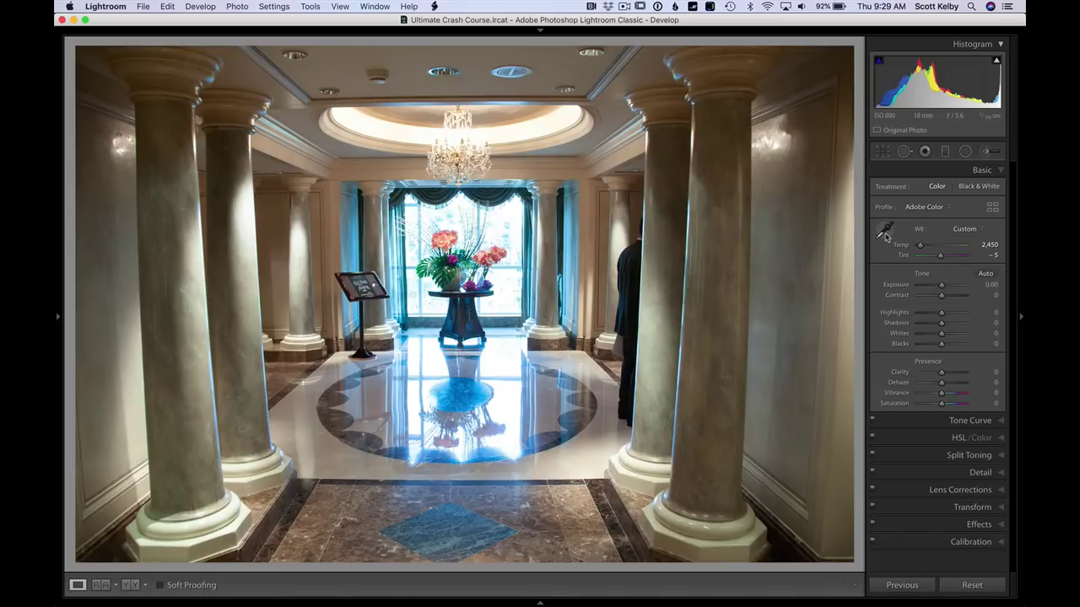
Paint an Adjustment Brush area with Saturation reset to 0 and Temp warmed to +33
click(988, 154)
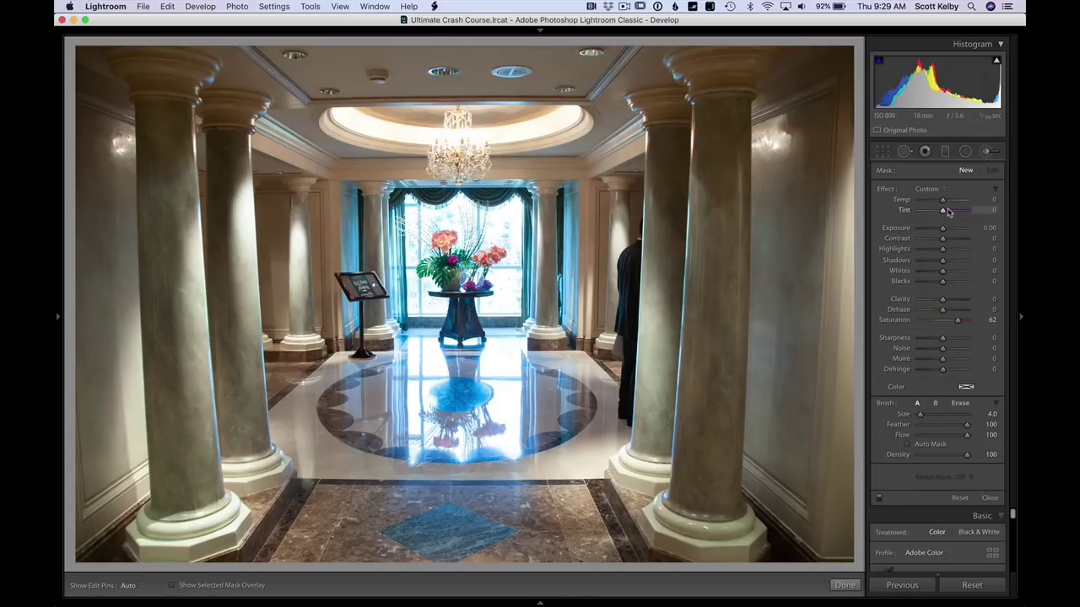
double_click(886, 189)
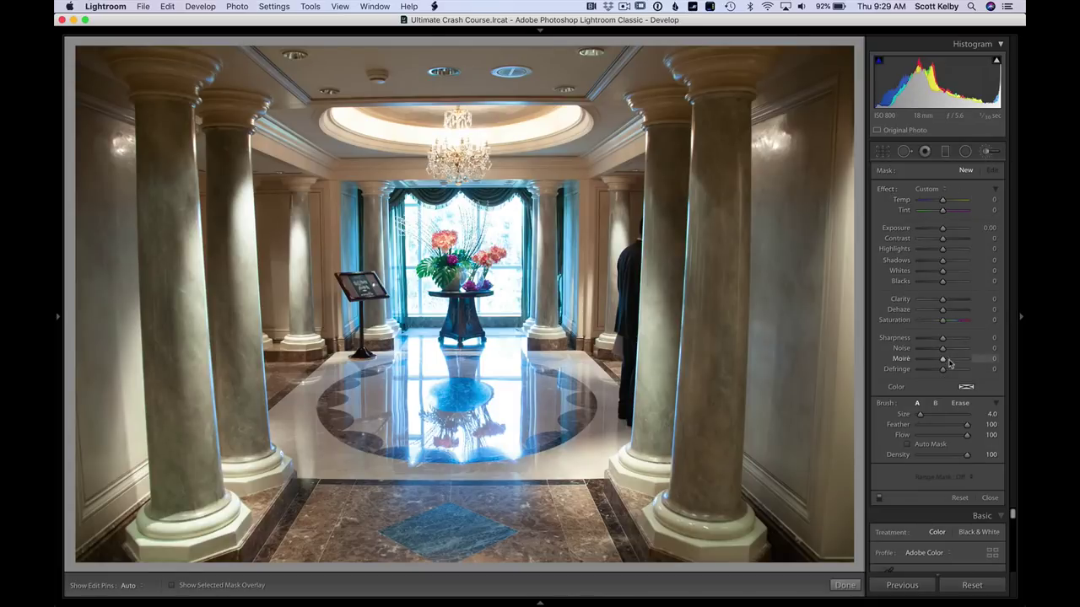
drag(942, 204, 949, 203)
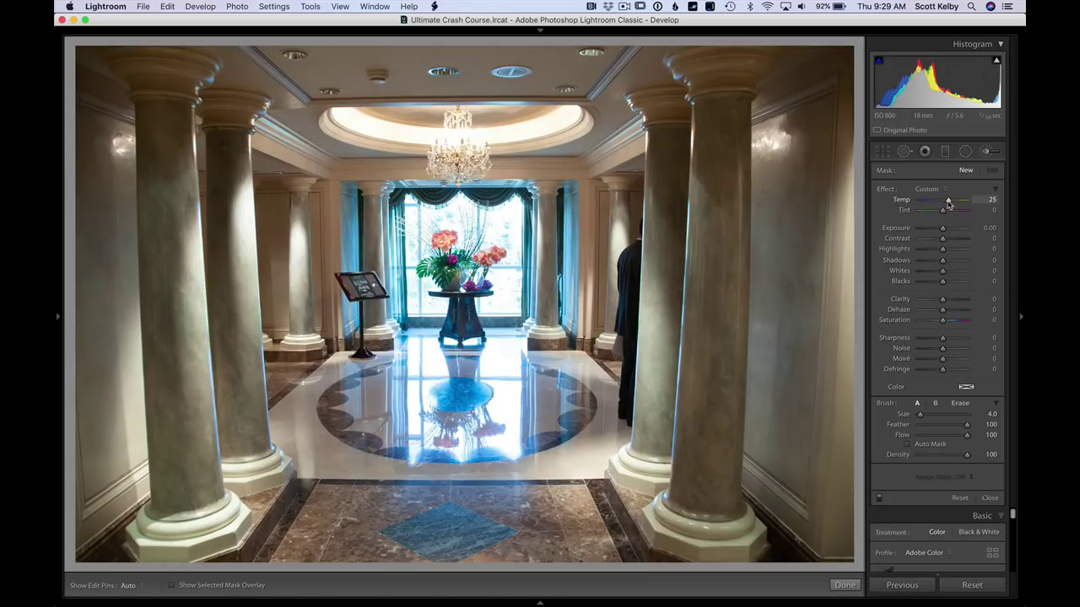
key(h)
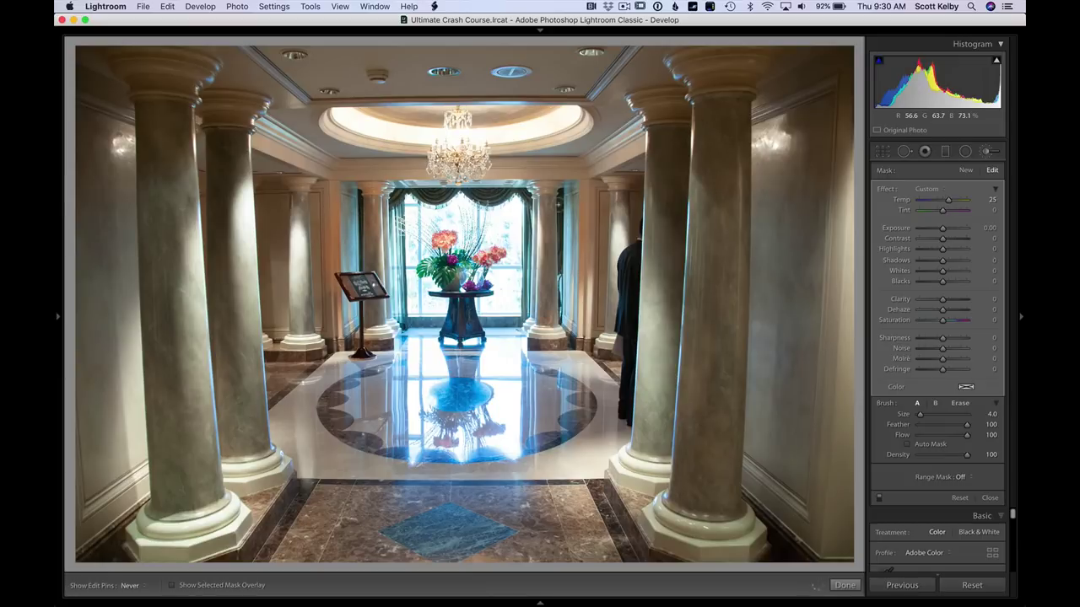
key(h)
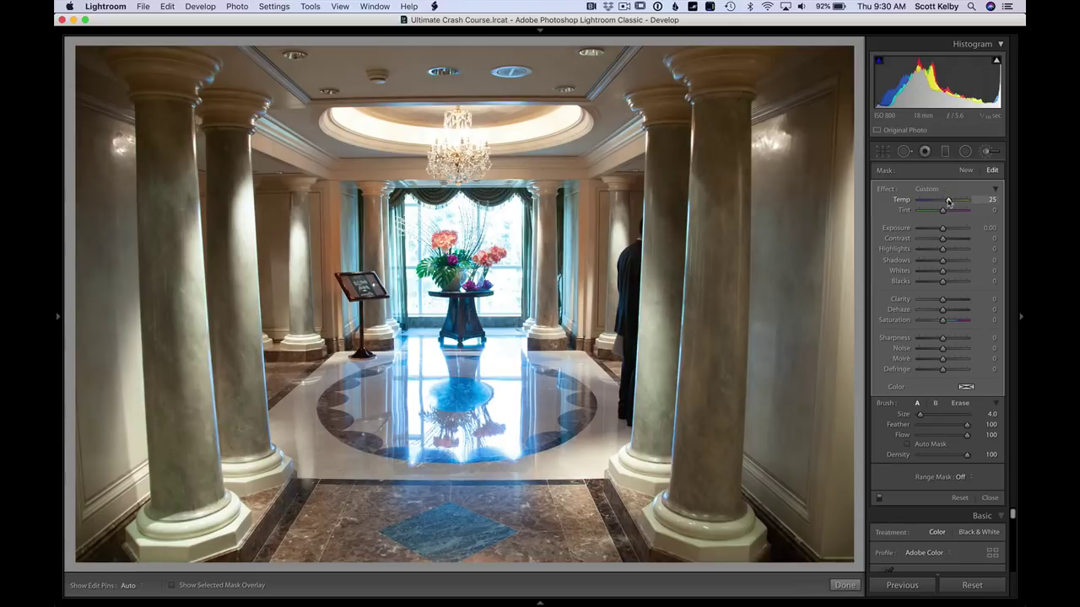
drag(948, 200, 950, 201)
Lower Highlights to -75 in the Basic panel to recover the bright window and floor
click(985, 151)
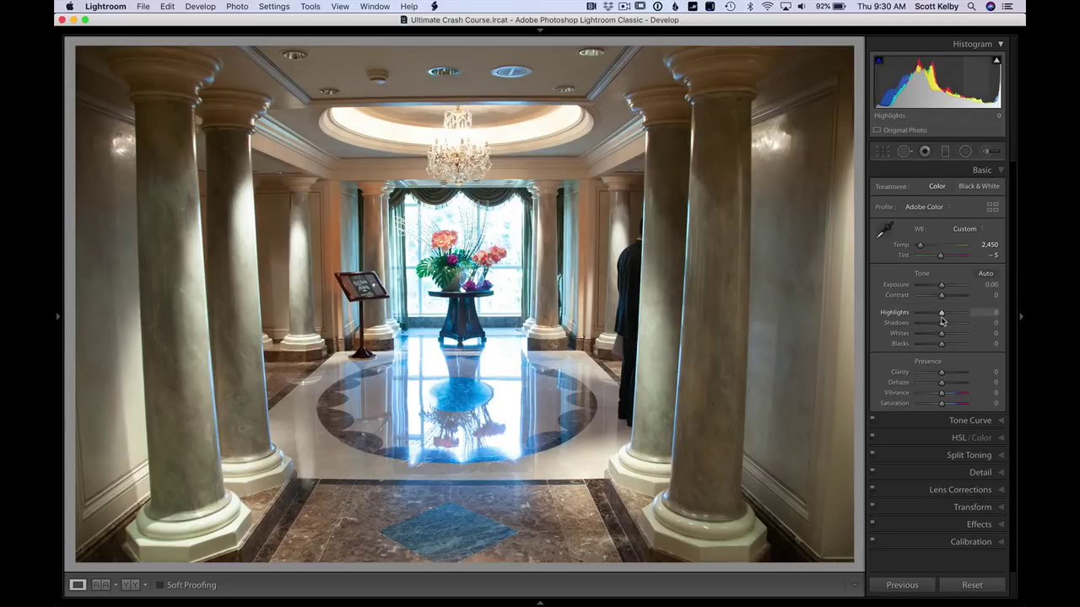
drag(942, 315, 924, 313)
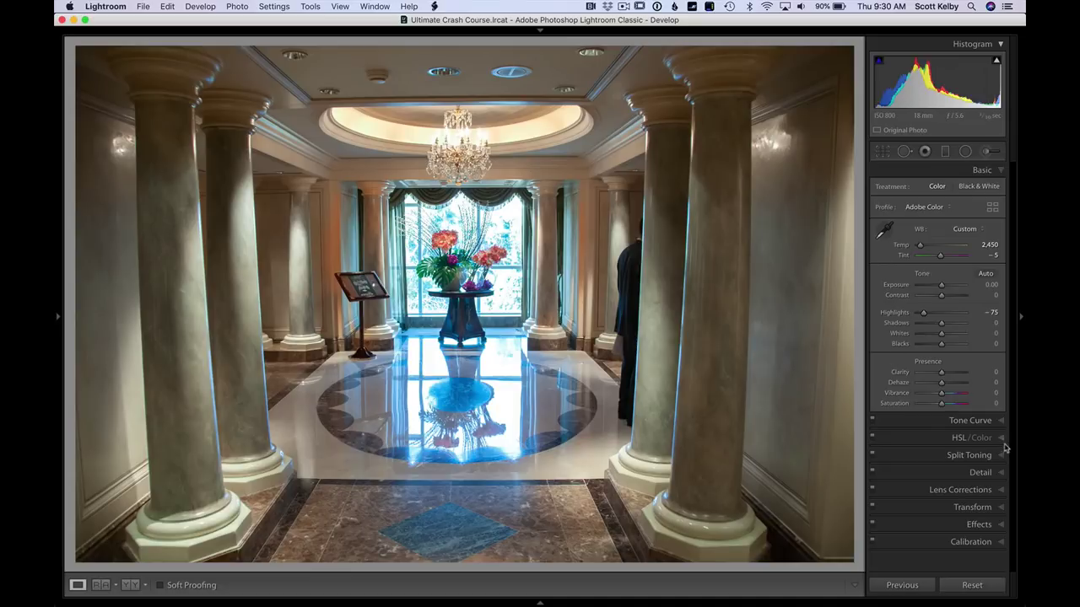
click(981, 490)
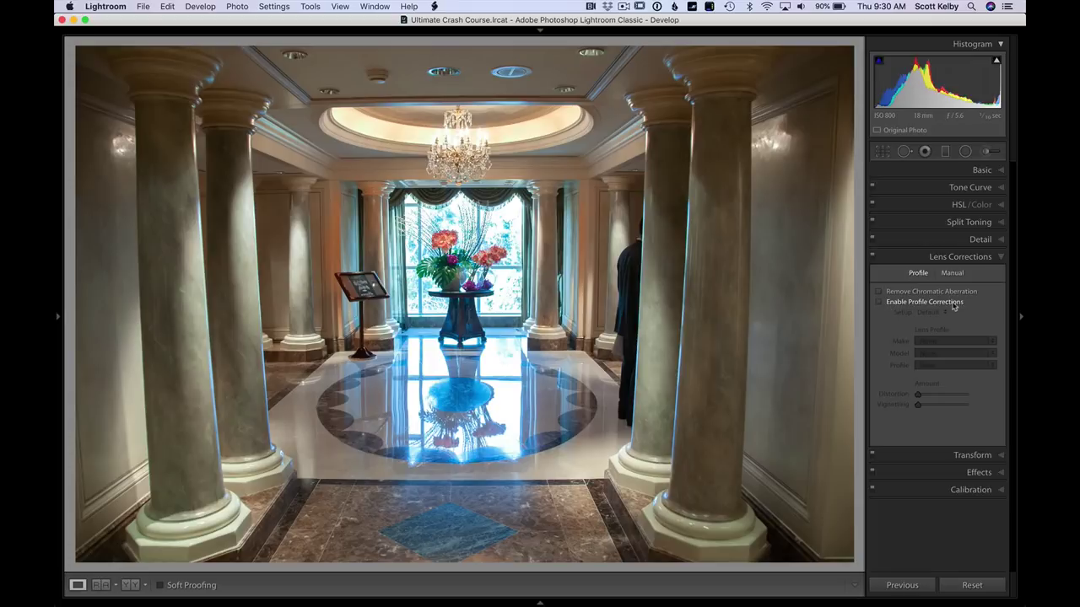
Enable profile corrections with the Nikon 18-200mm lens, toggling them off and on to compare
click(877, 304)
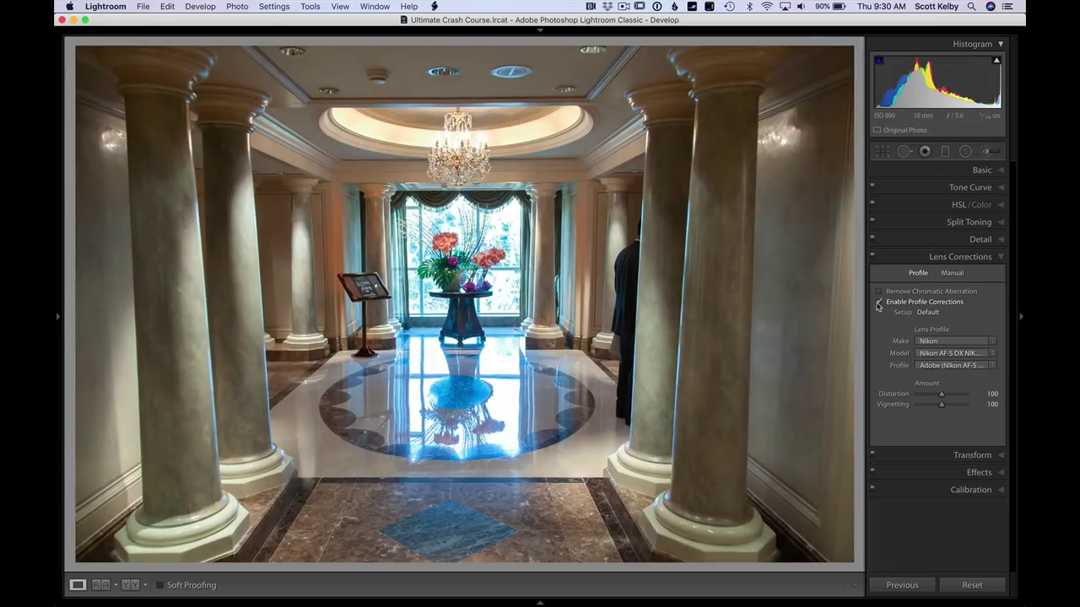
click(970, 354)
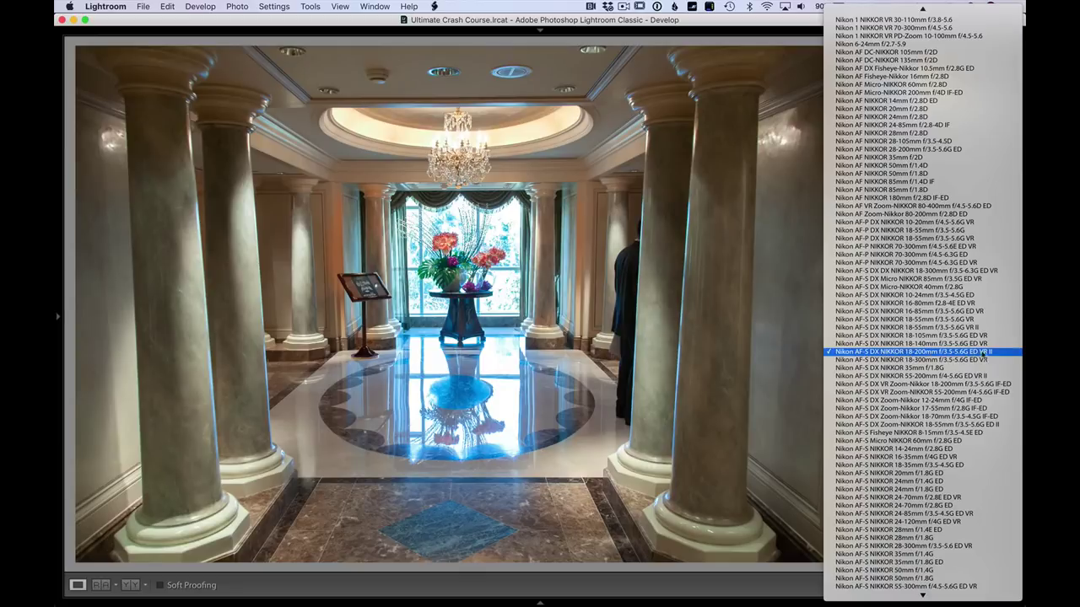
click(983, 355)
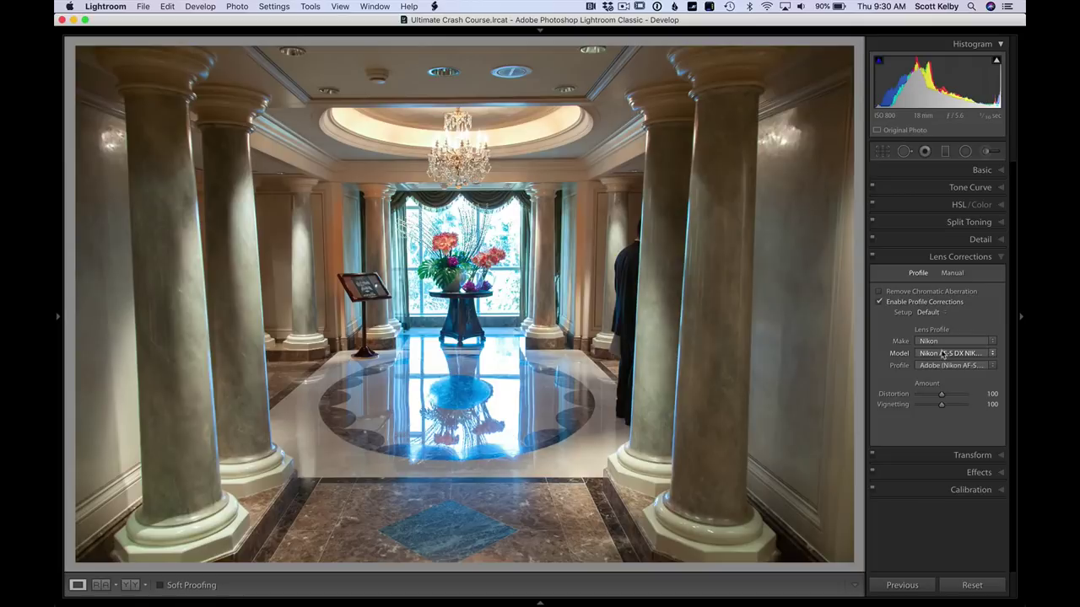
click(881, 301)
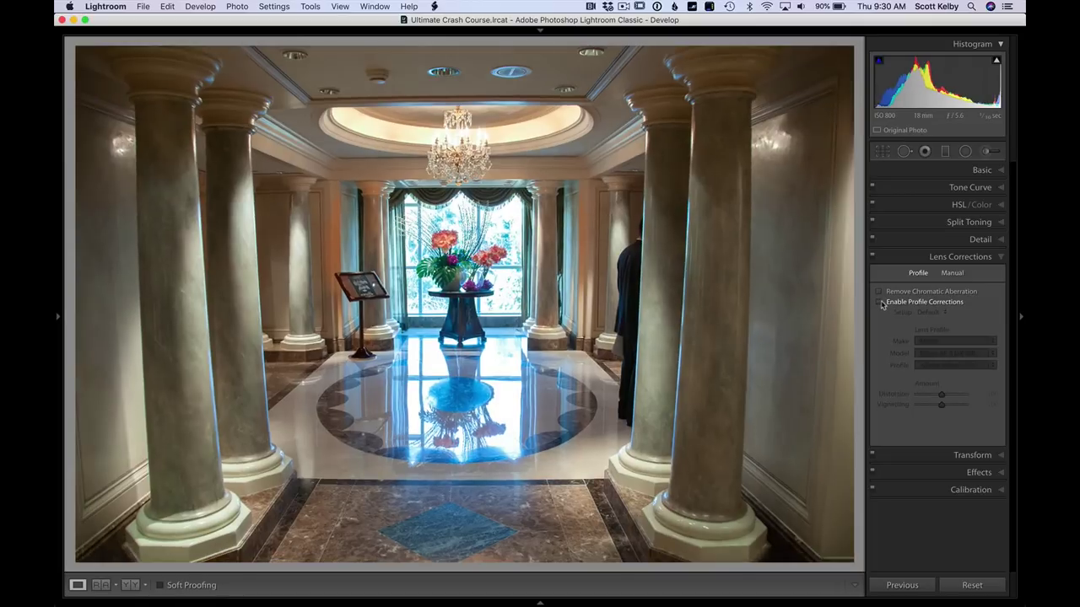
click(881, 302)
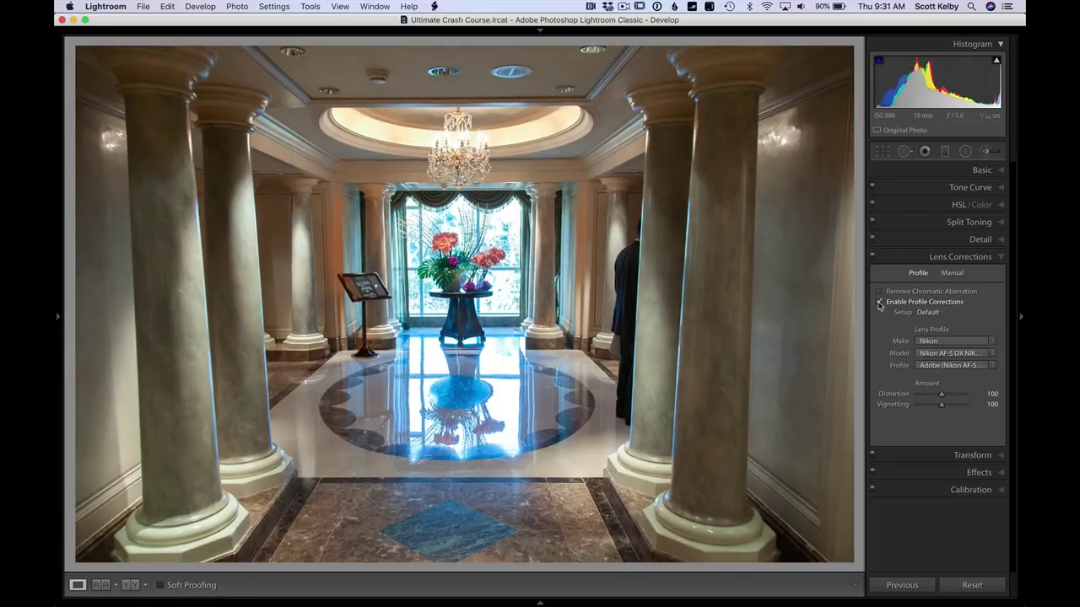
click(880, 302)
click(880, 301)
Apply Upright Auto perspective correction, comparing against Off, and set Transform Aspect to +14
click(981, 457)
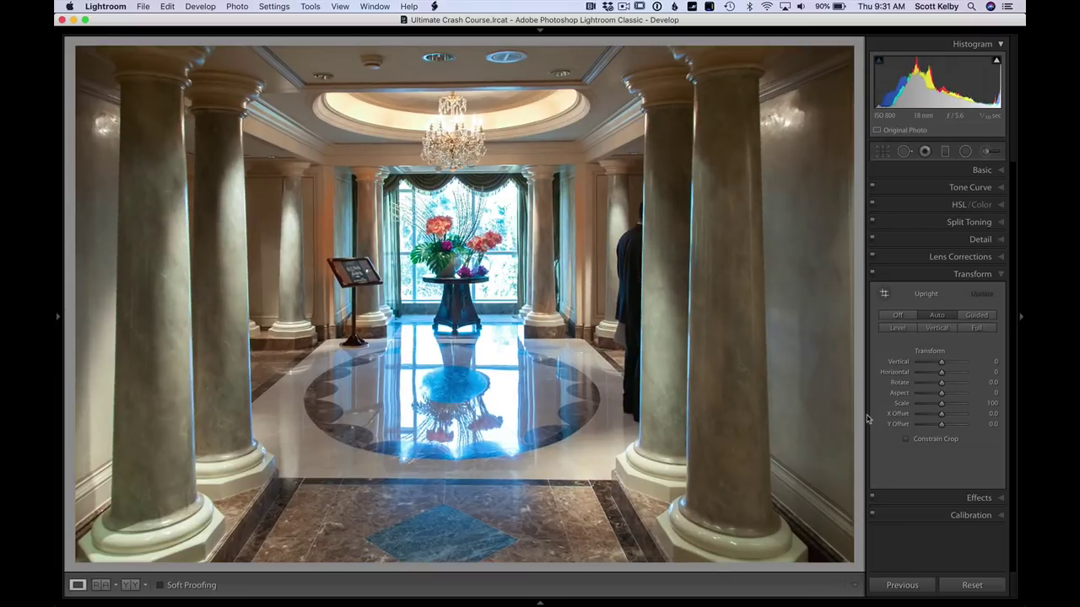
click(899, 316)
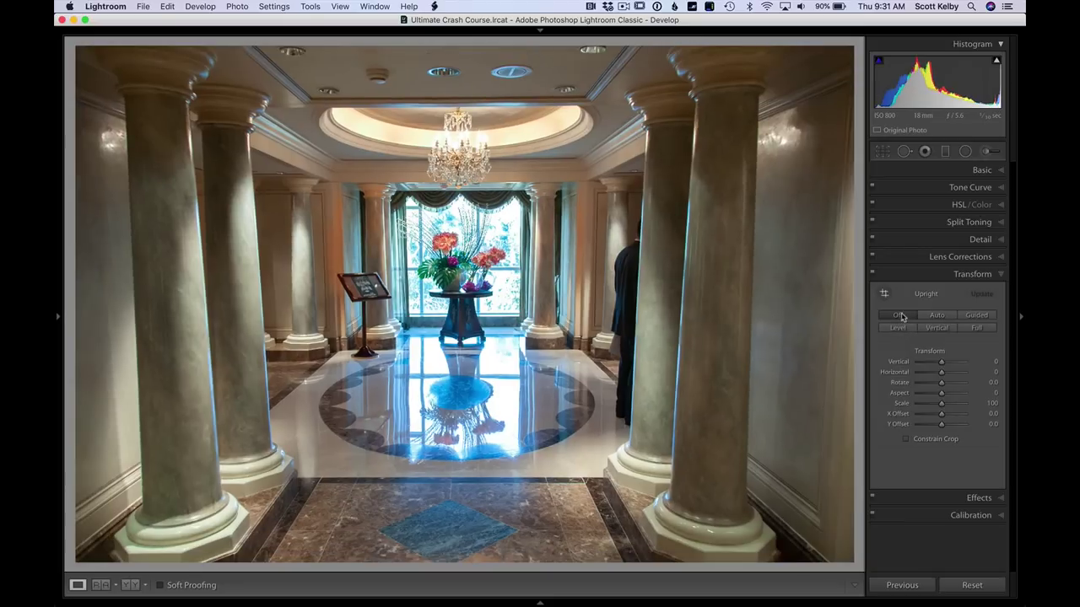
click(936, 315)
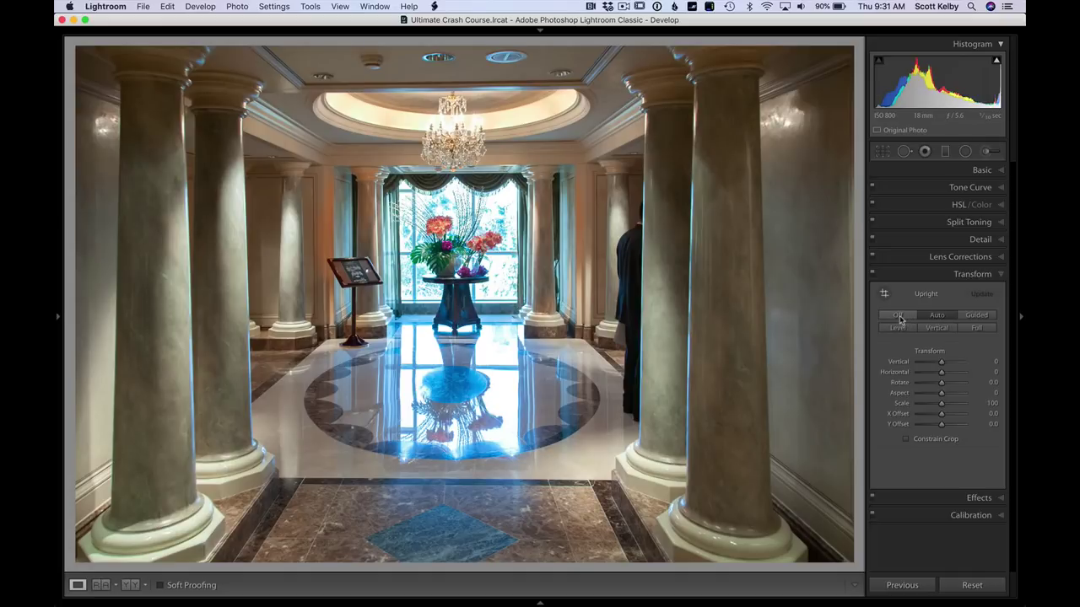
click(899, 317)
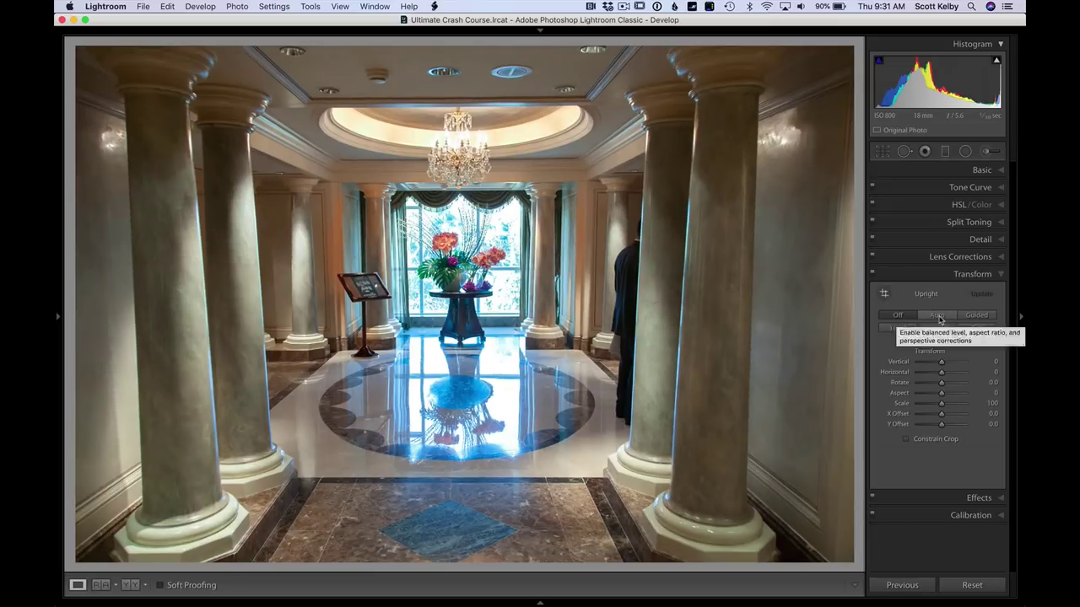
click(939, 317)
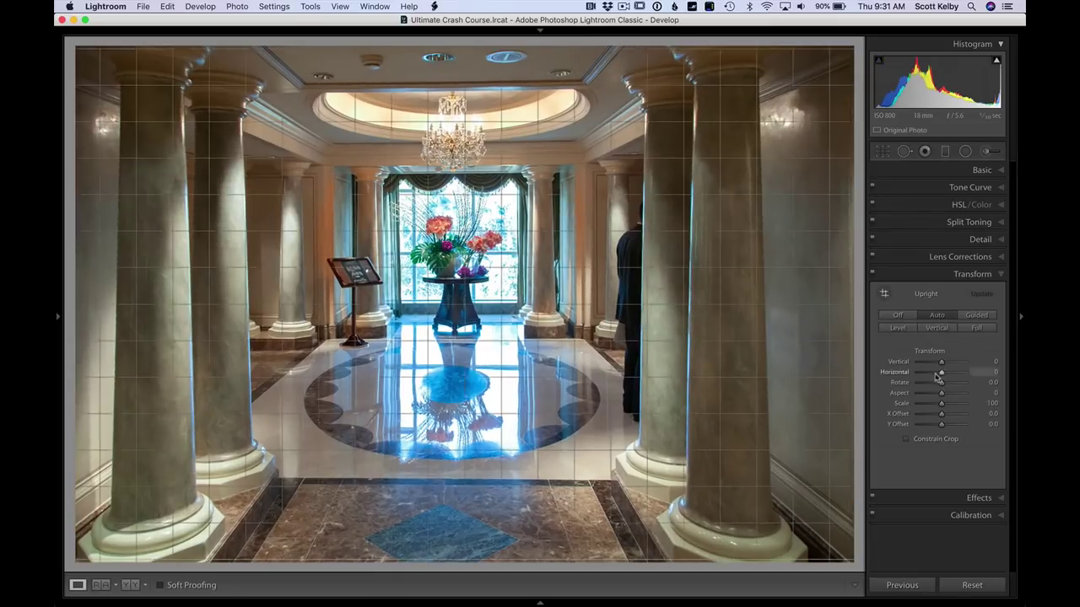
drag(942, 407, 943, 408)
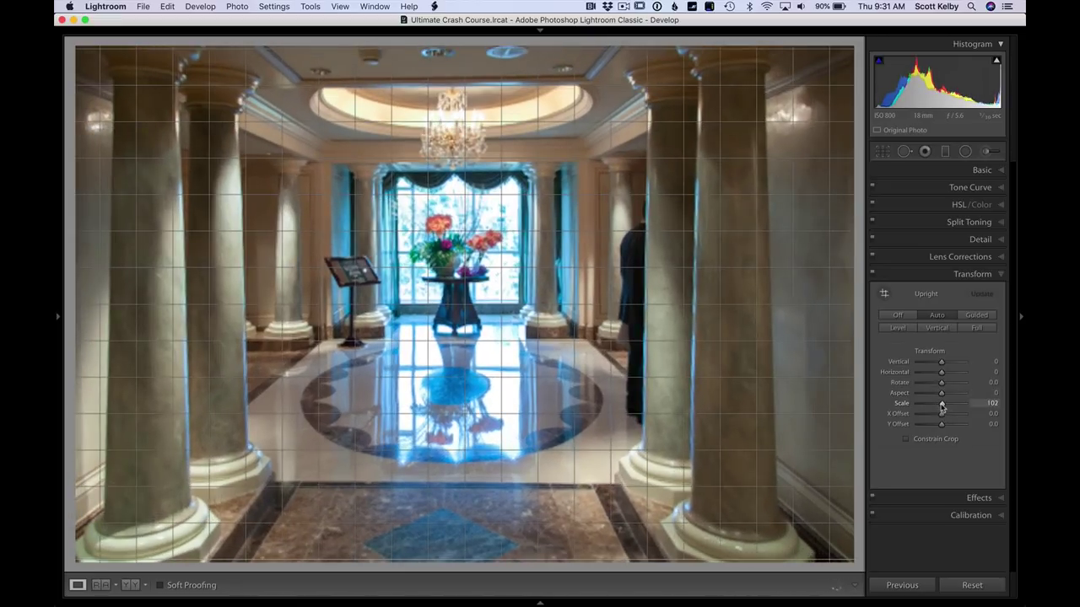
drag(942, 408, 944, 396)
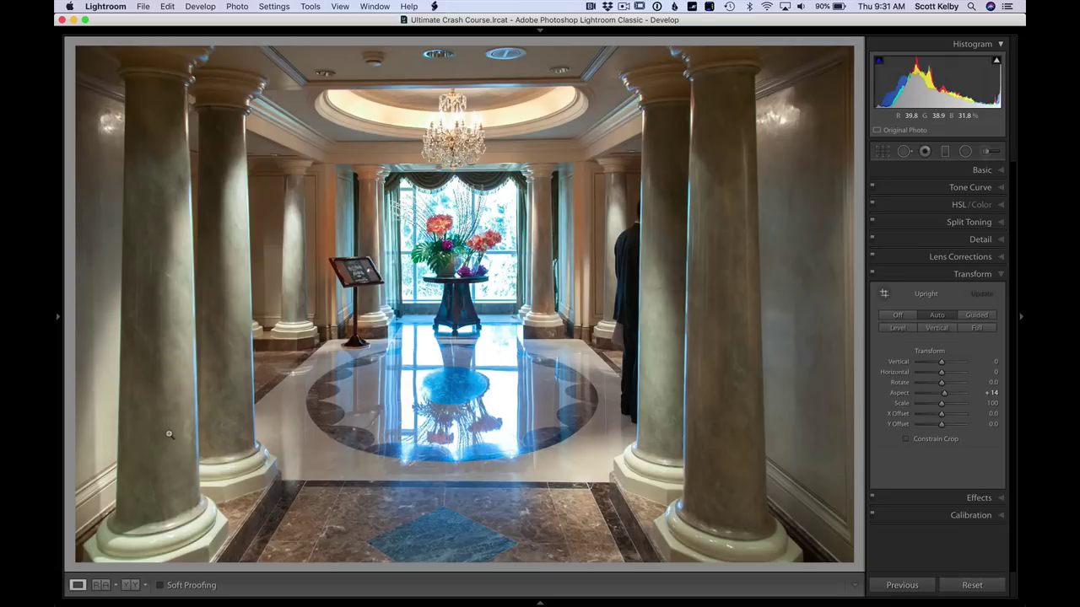
Inspect the left columns' blue fringing up close and enable Remove Chromatic Aberration with profile corrections
click(118, 422)
click(118, 421)
click(119, 419)
key(super+equal)
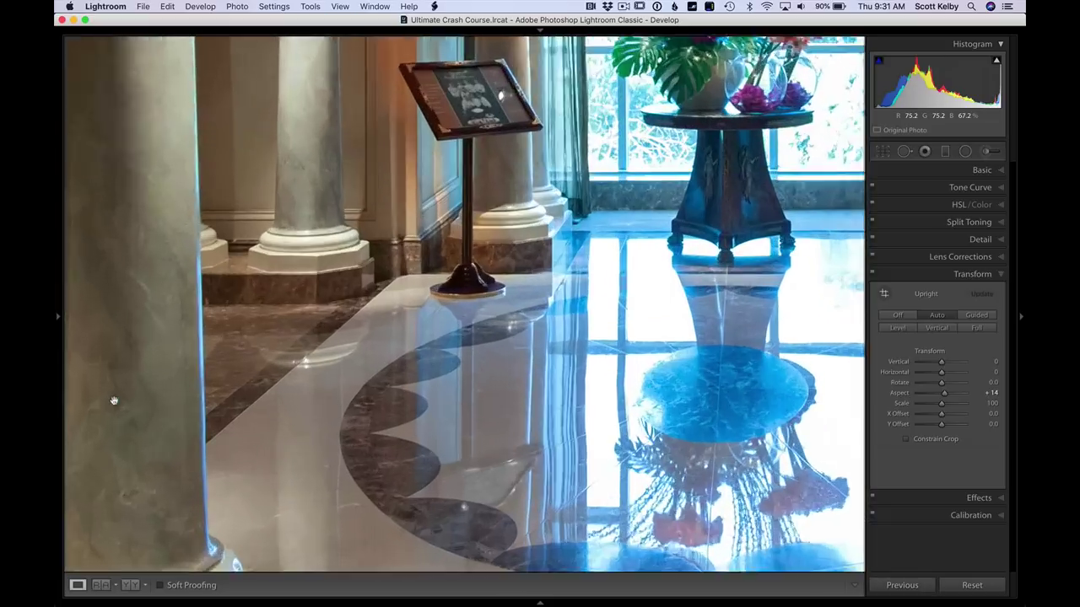
drag(99, 355, 535, 289)
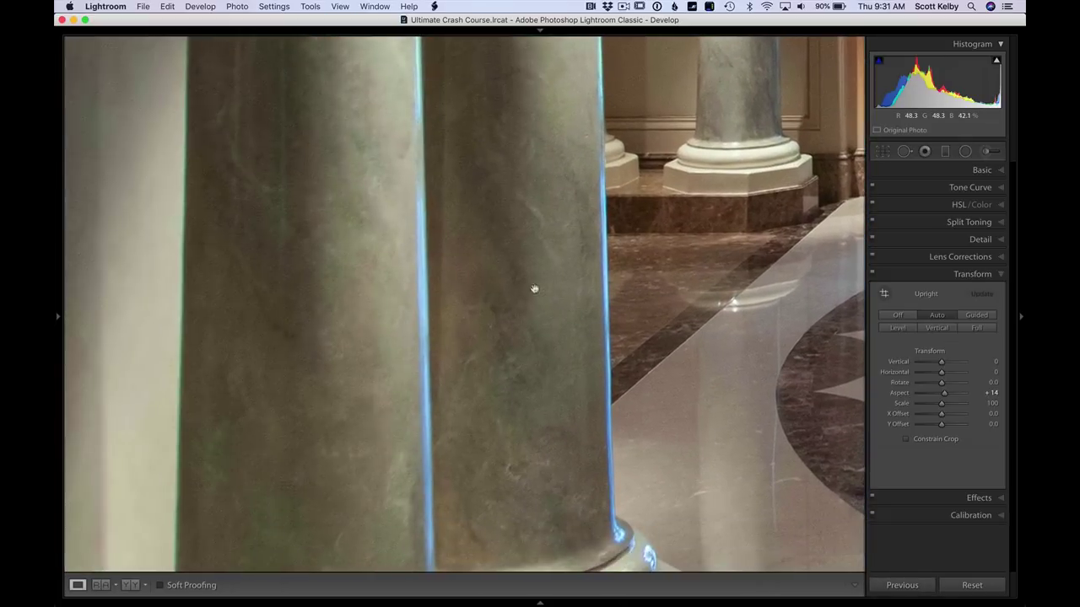
drag(345, 359, 443, 284)
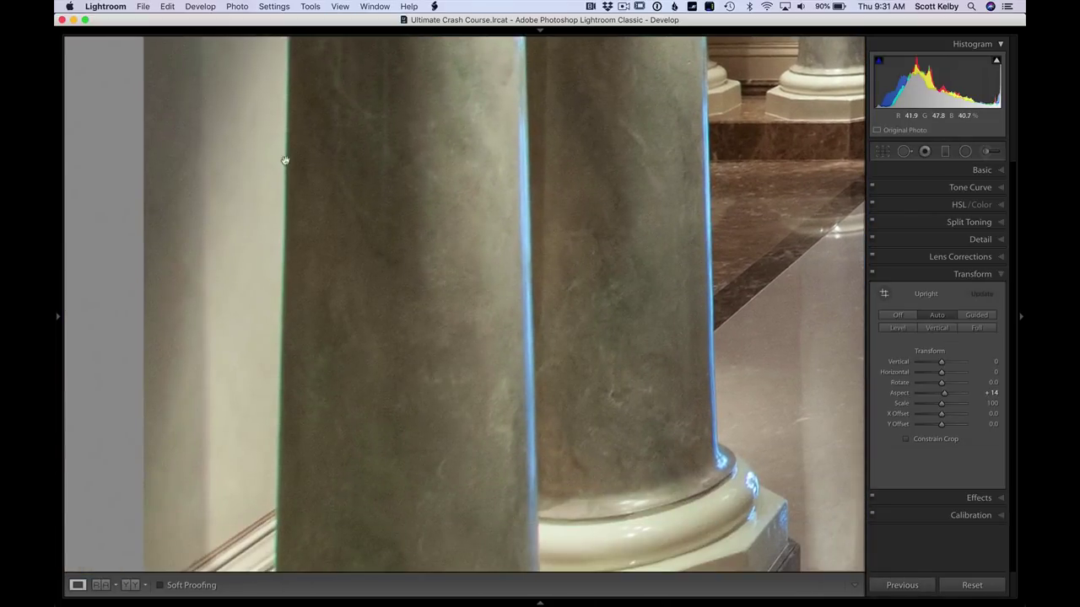
click(982, 263)
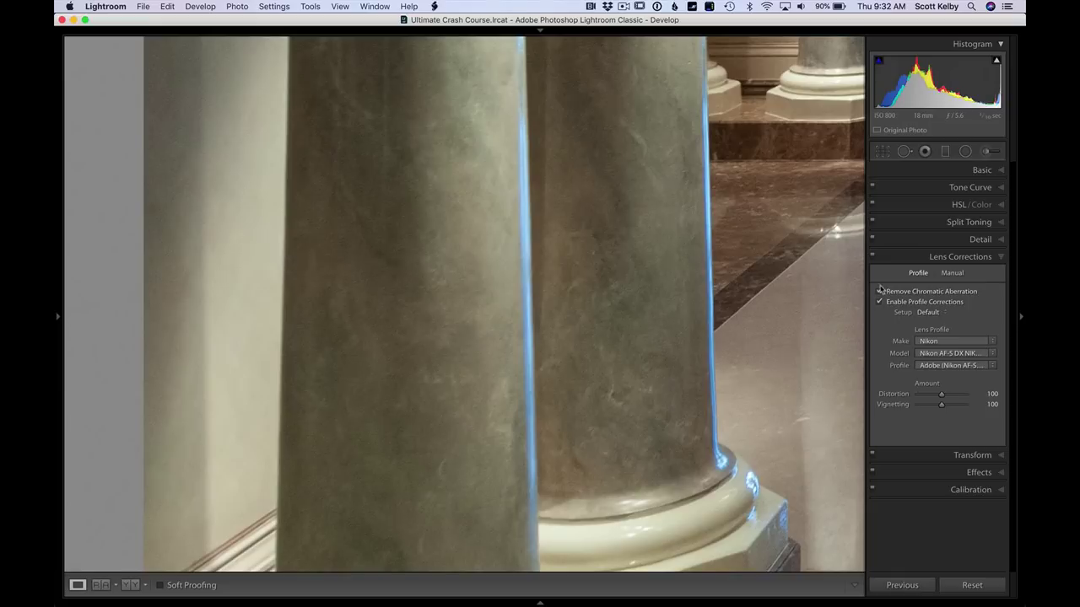
click(953, 273)
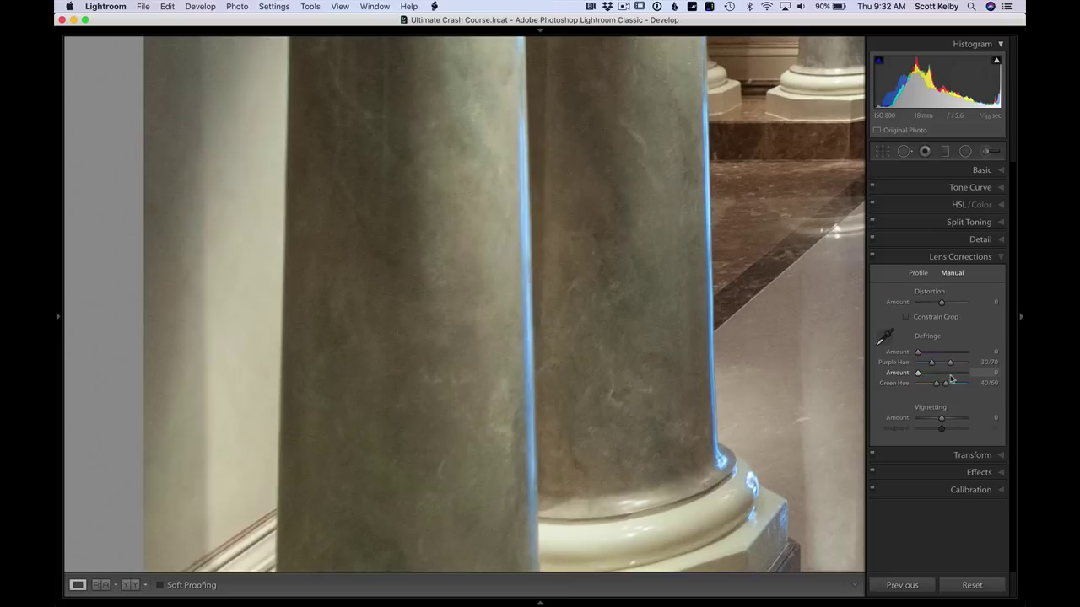
click(918, 274)
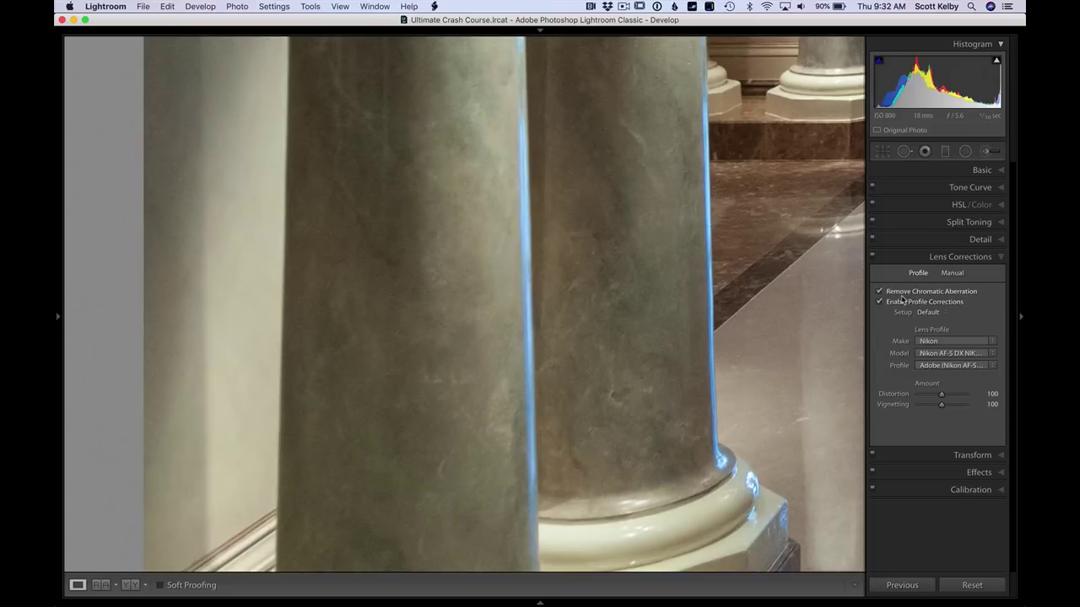
key(z)
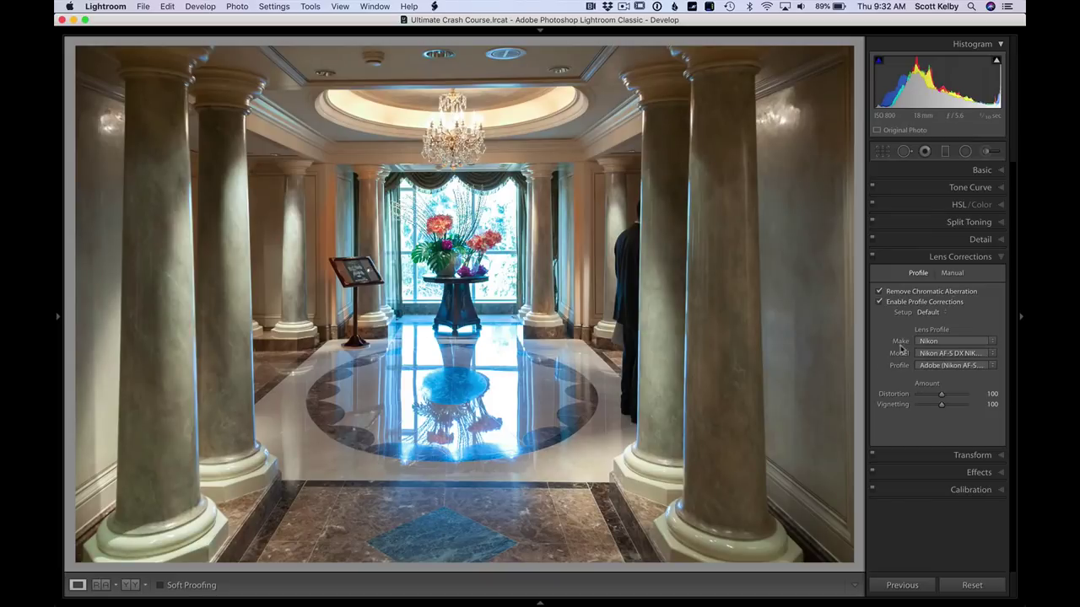
Set the Transform Horizontal perspective to -4 to even out the columns on both sides
click(974, 455)
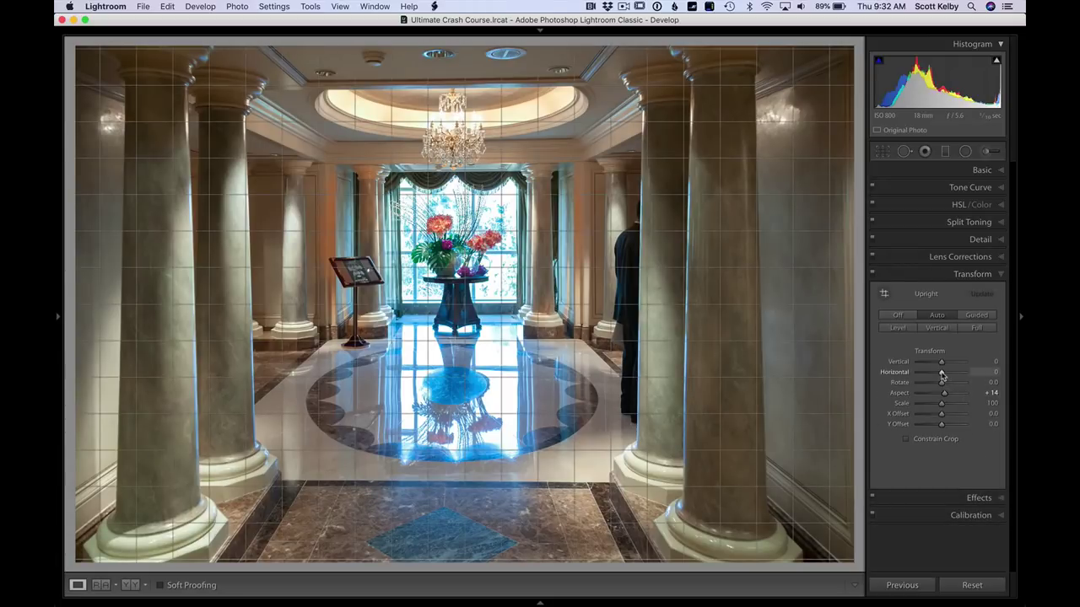
drag(941, 375, 941, 375)
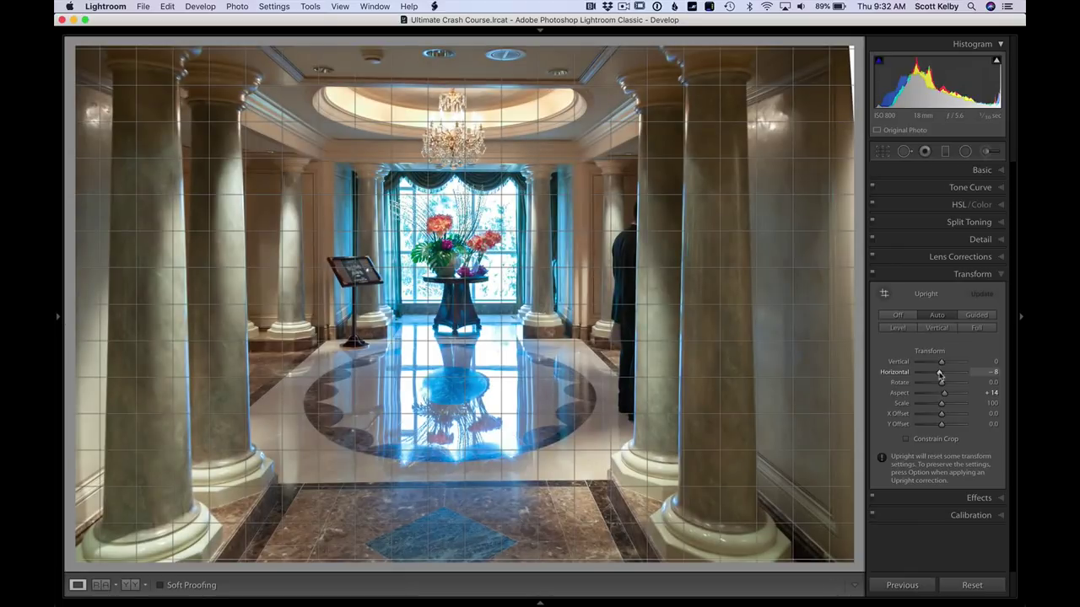
drag(941, 374, 941, 374)
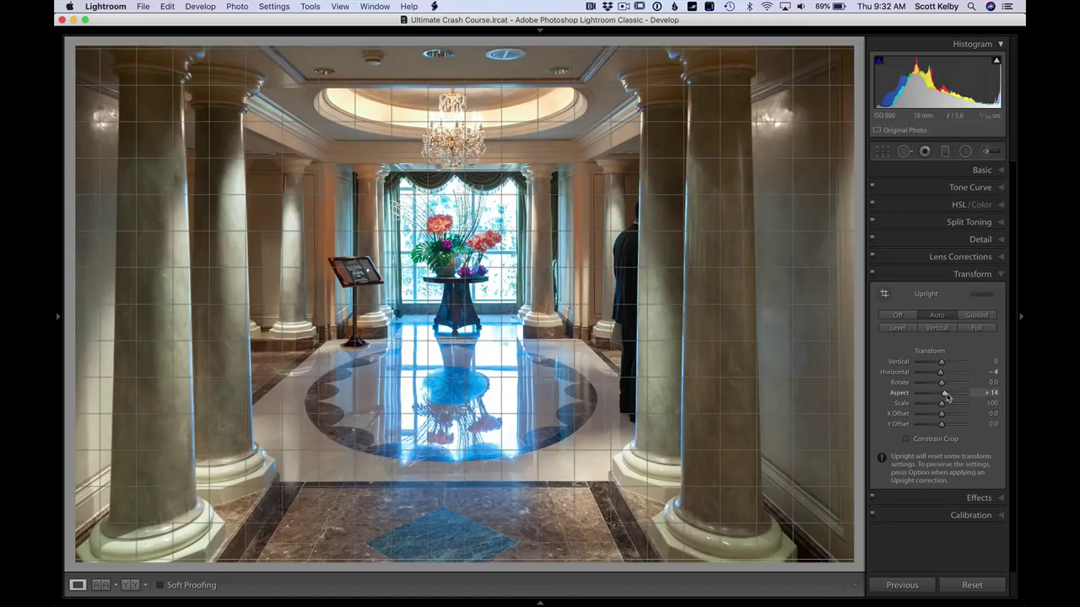
drag(946, 396, 946, 396)
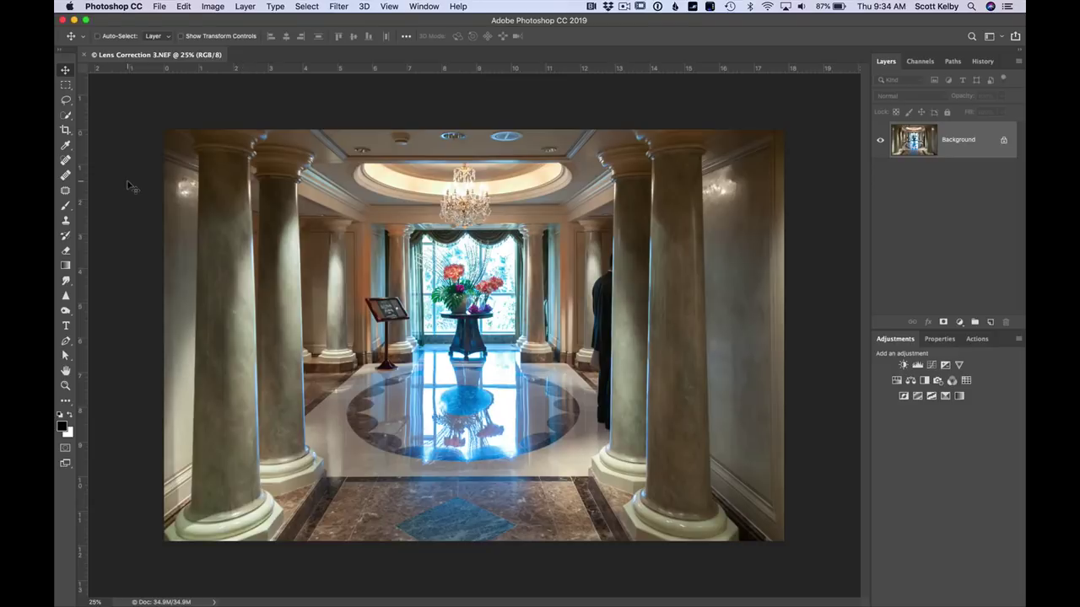
Perspective-transform a marquee strip around the leftmost column, rotating it about −5.6° and narrowing it to ~90%
click(66, 85)
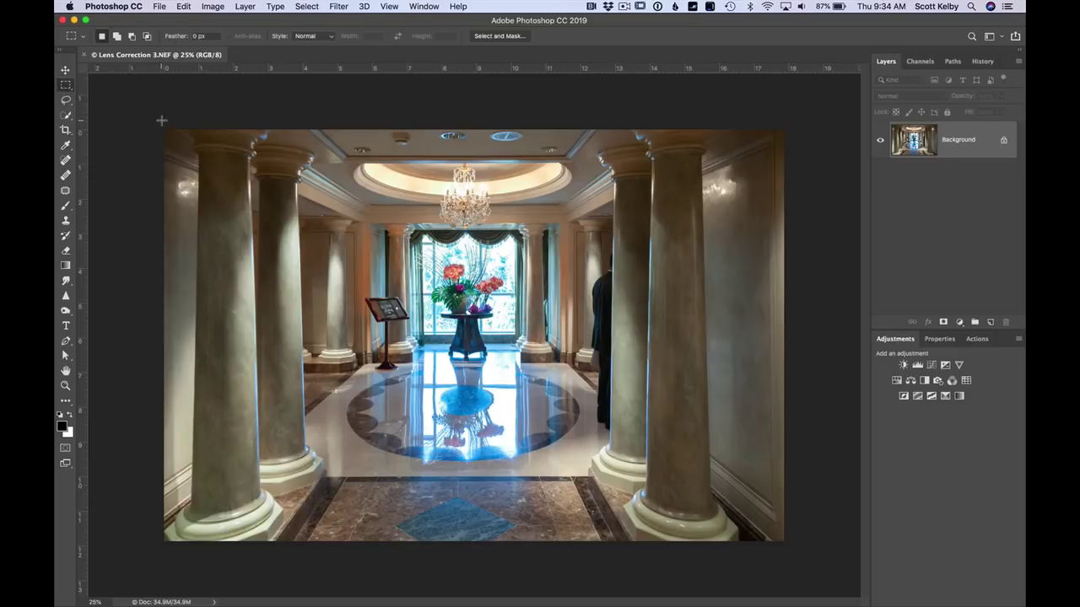
drag(160, 114, 234, 567)
key(super+t)
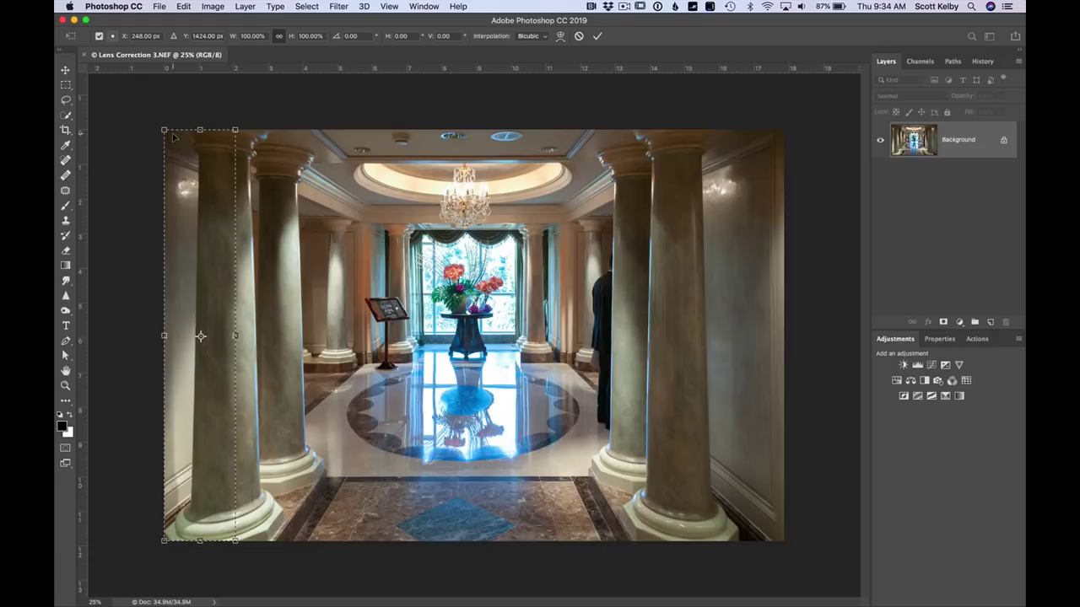
right_click(207, 171)
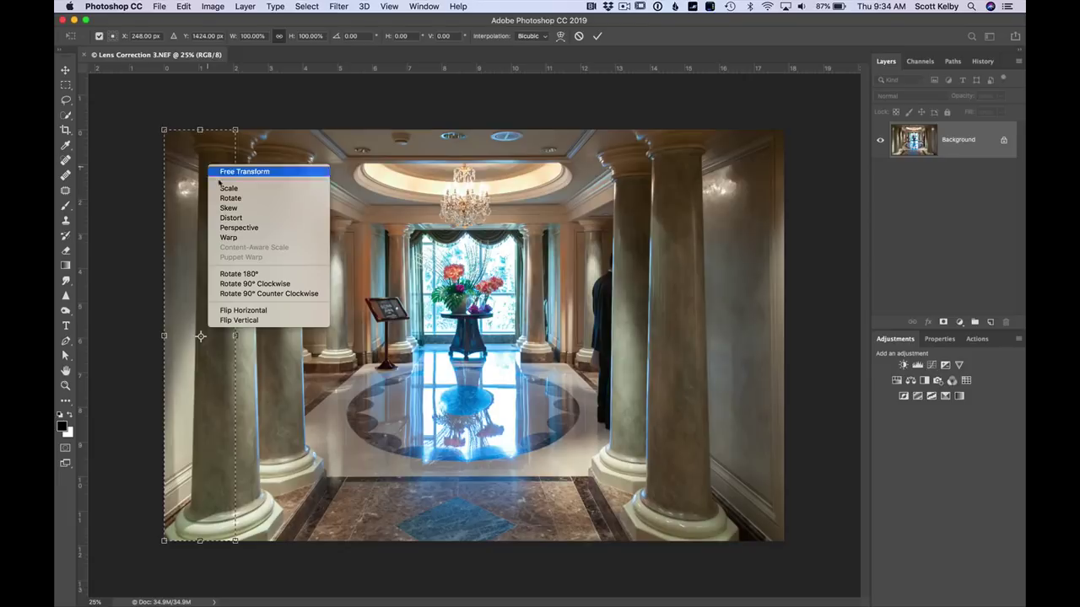
click(257, 232)
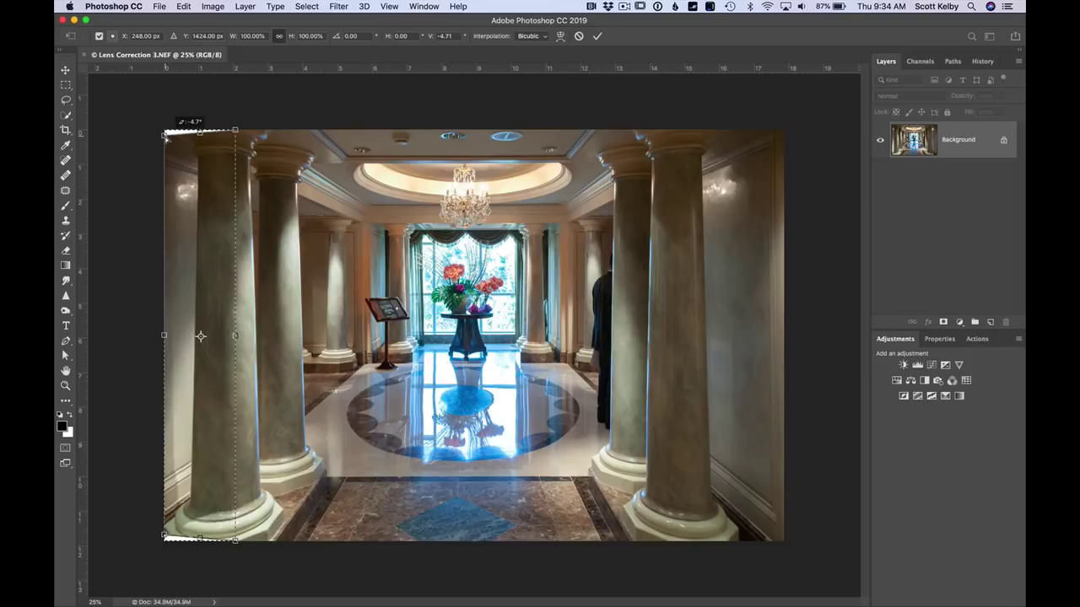
drag(166, 138, 166, 139)
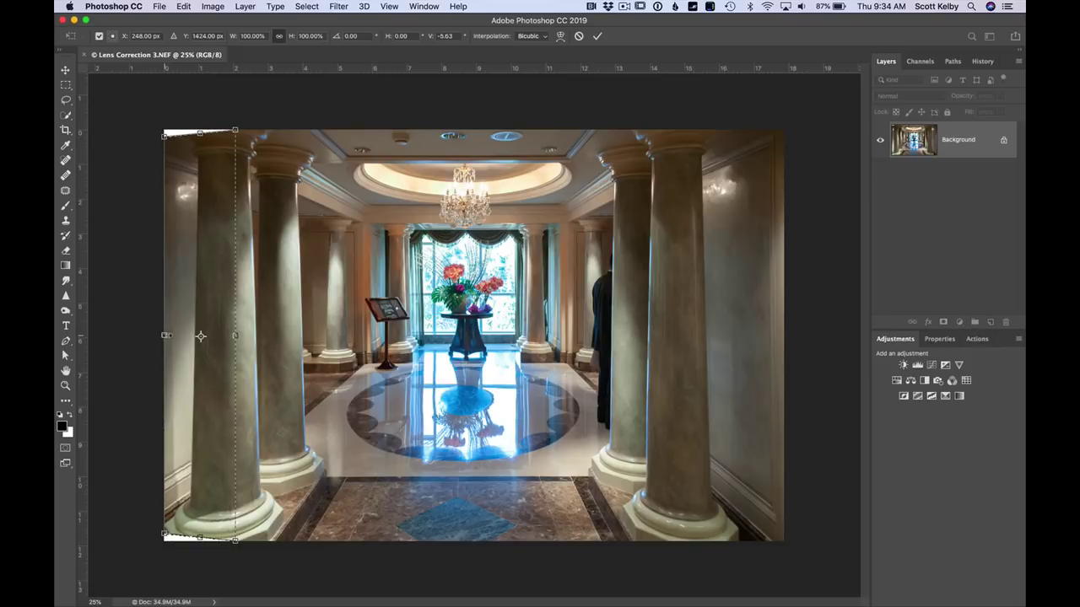
drag(166, 335, 173, 335)
key(Return)
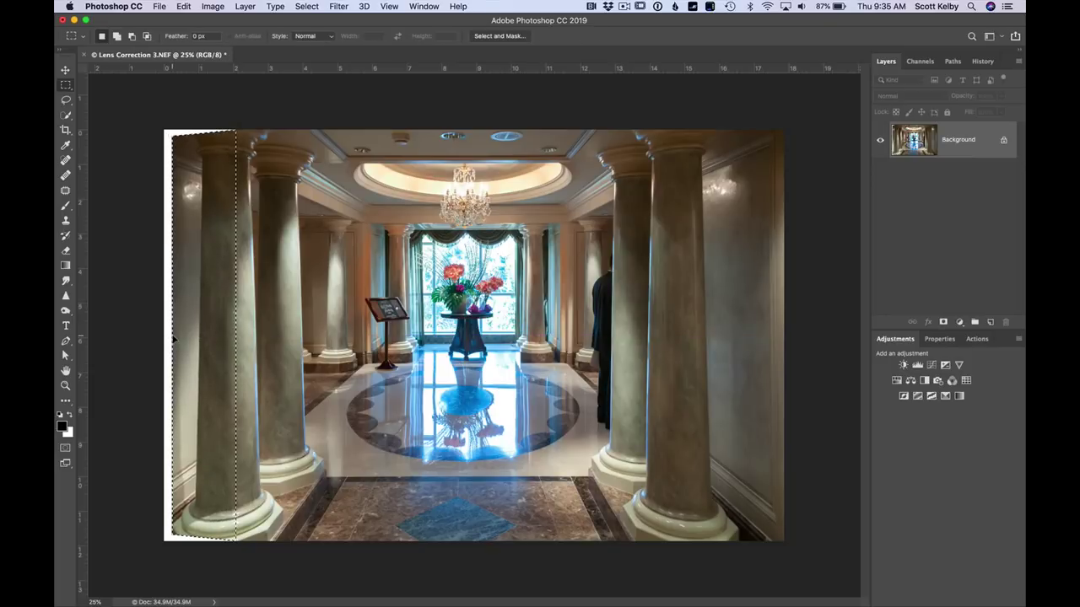
key(super+d)
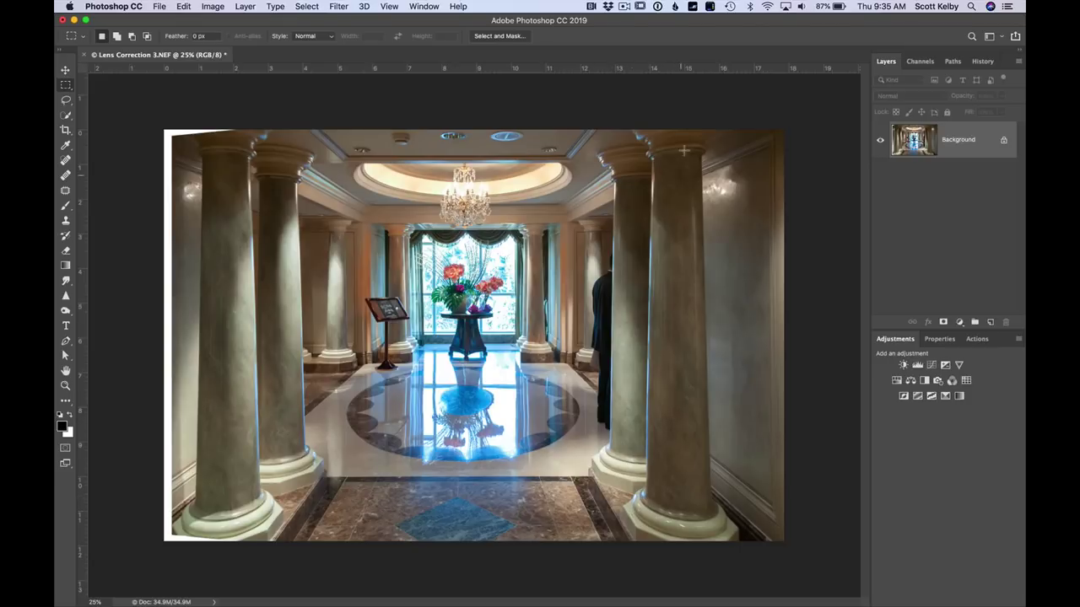
Select a strip around the rightmost column and tilt it upright with a perspective transform
drag(676, 130, 830, 561)
key(super+t)
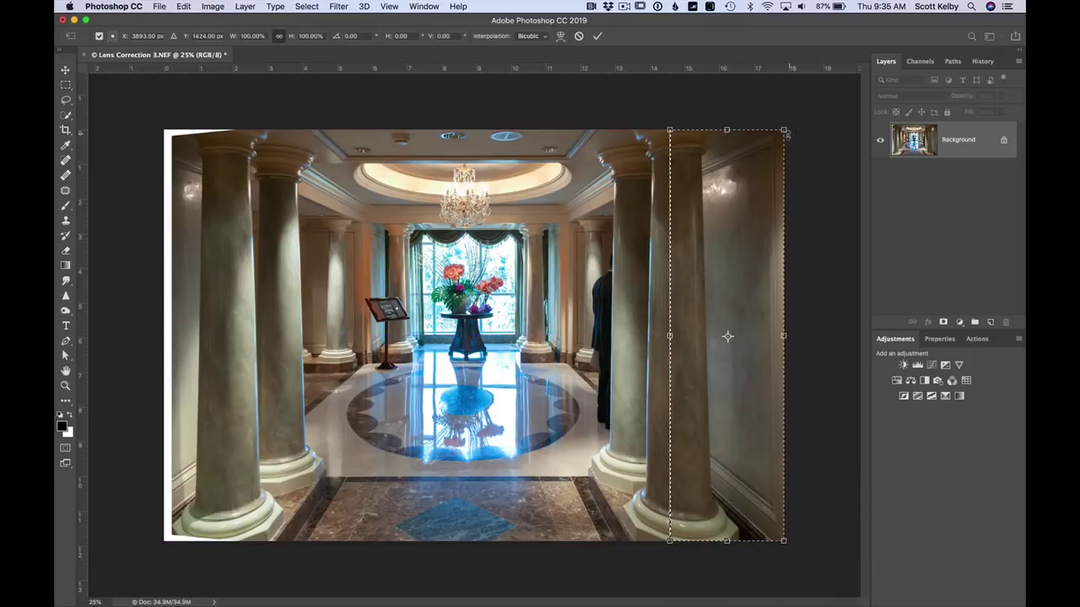
right_click(753, 169)
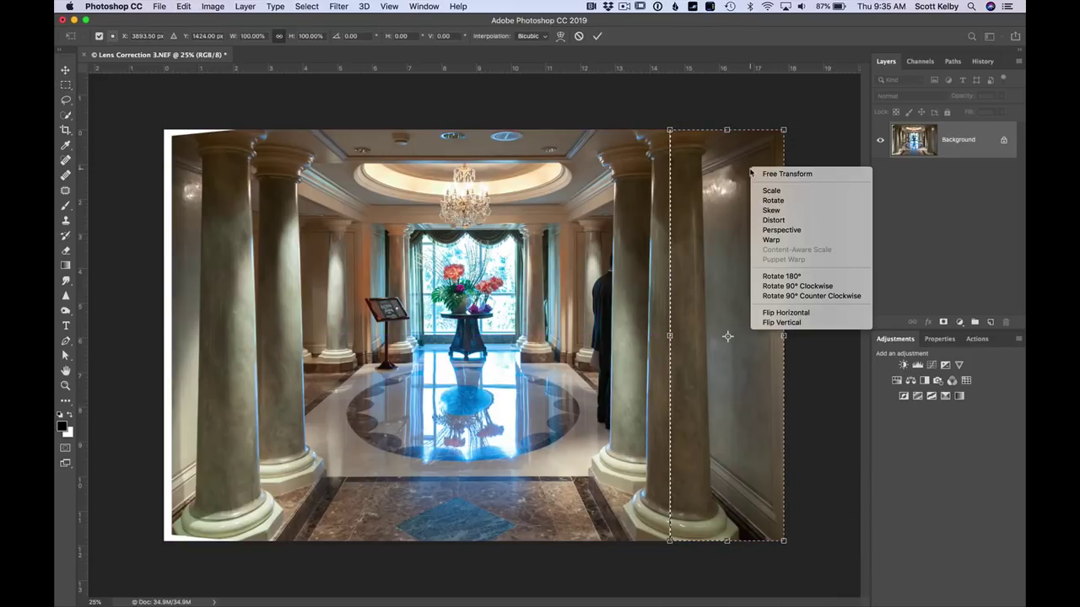
click(771, 229)
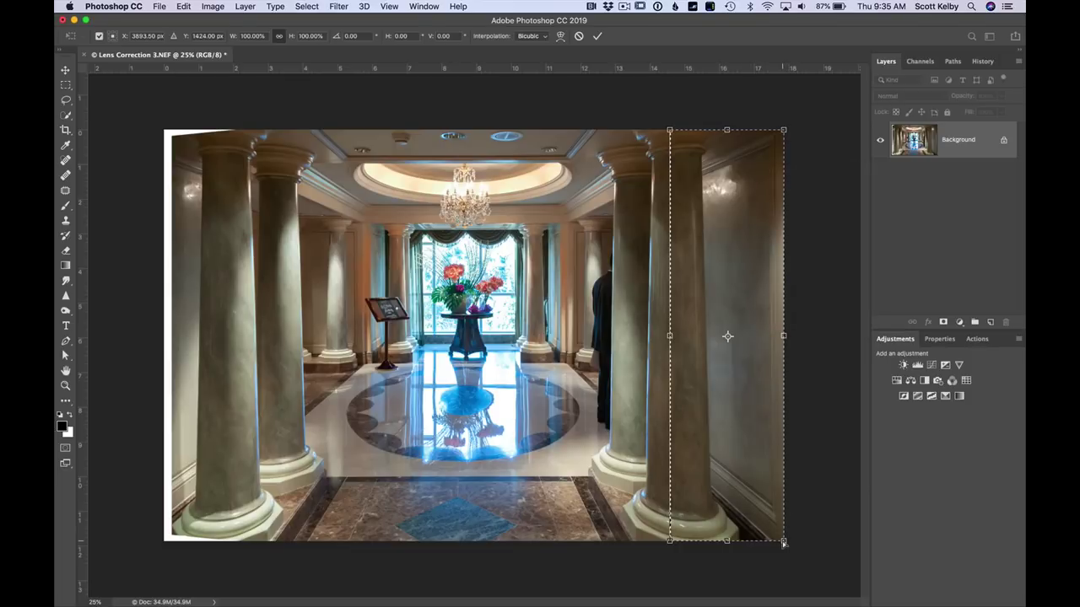
drag(783, 542, 781, 528)
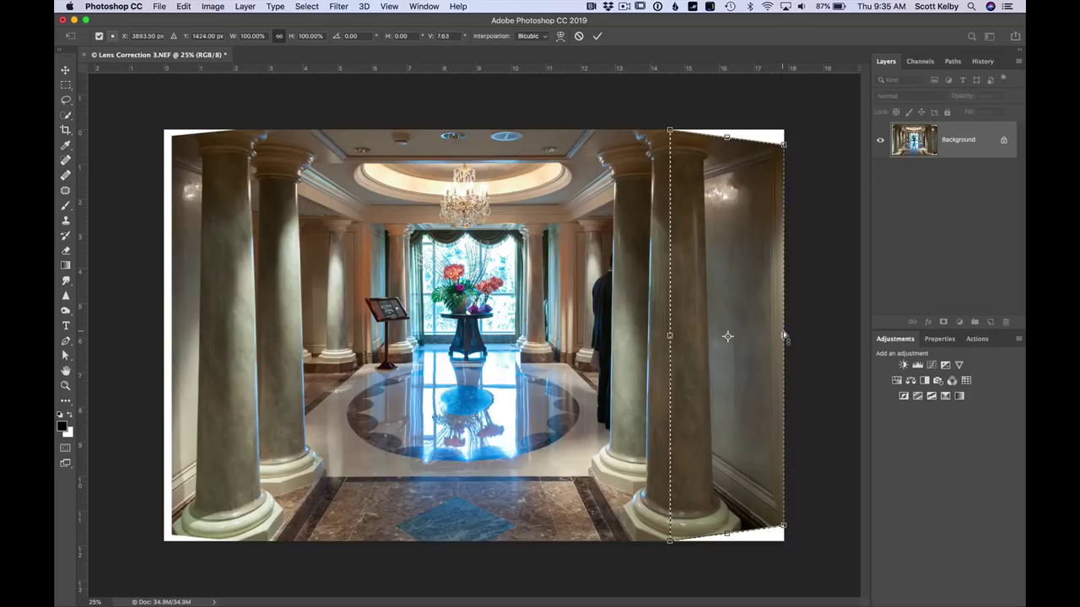
key(Return)
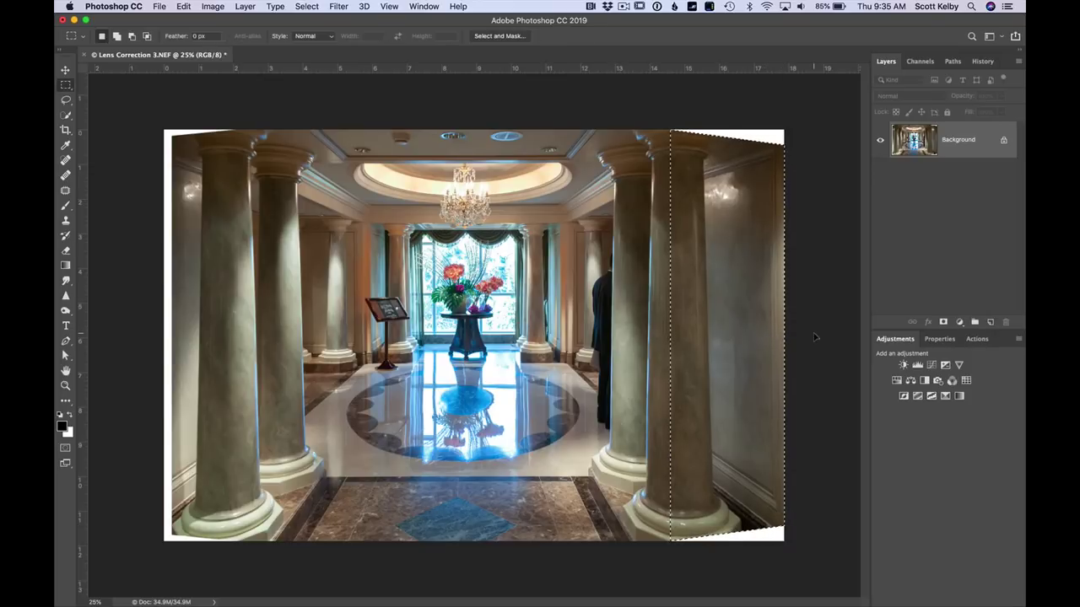
Narrow the right column strip to about 88% width and deselect it
key(super+t)
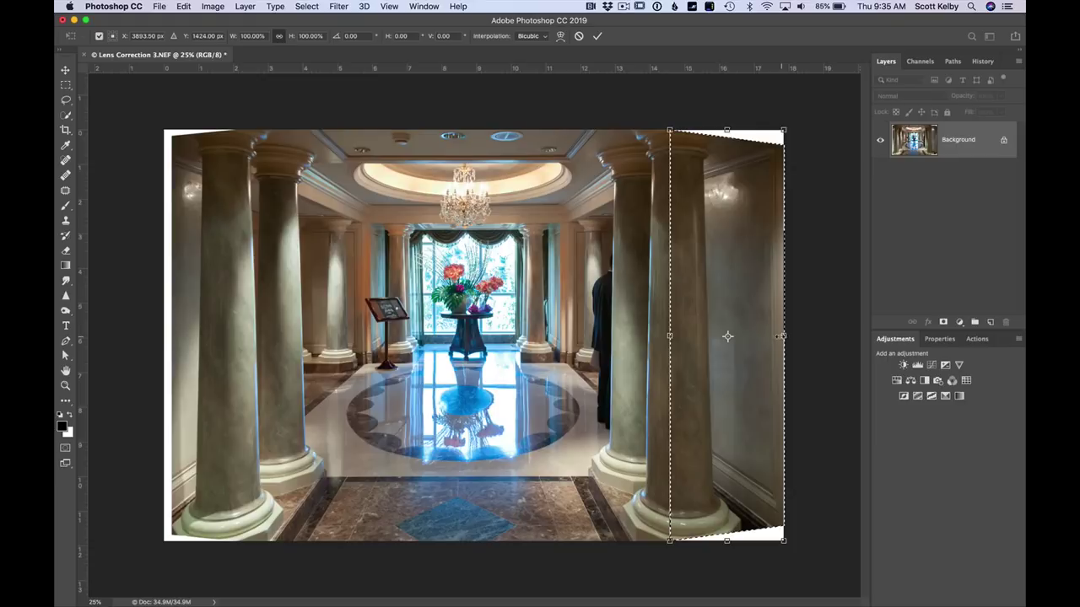
drag(780, 336, 769, 336)
key(Return)
key(super+d)
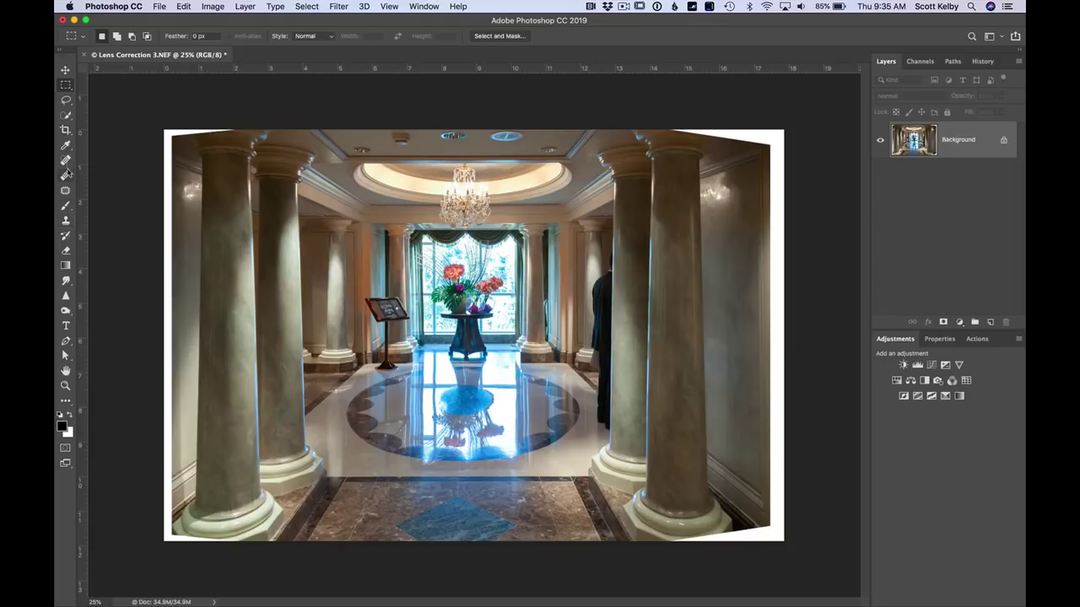
Crop in from the top-right corner to trim away most of the white wedges
click(66, 131)
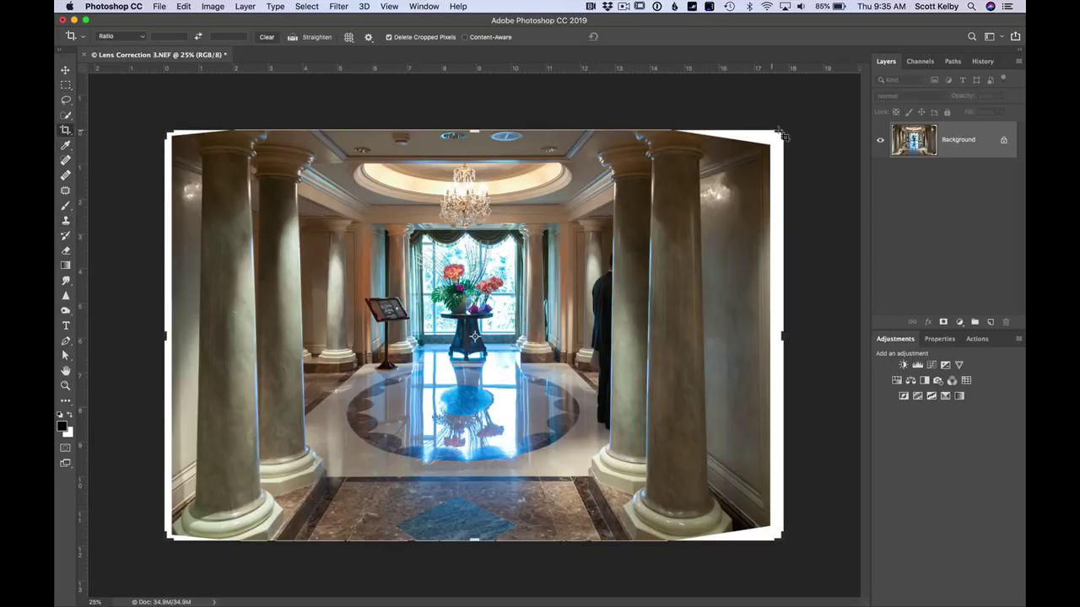
drag(777, 133, 768, 140)
click(673, 234)
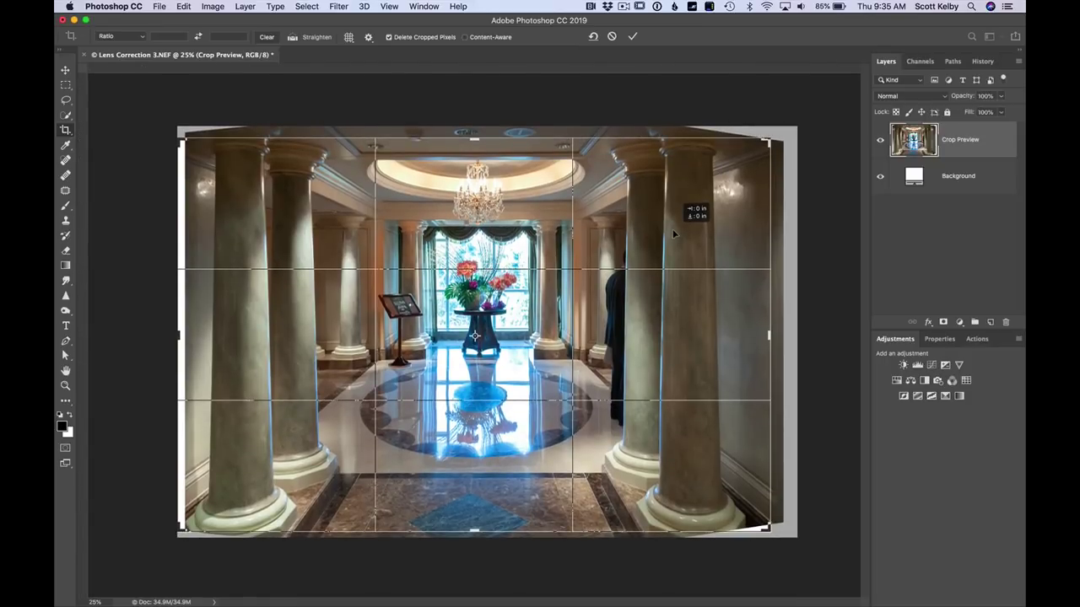
key(Return)
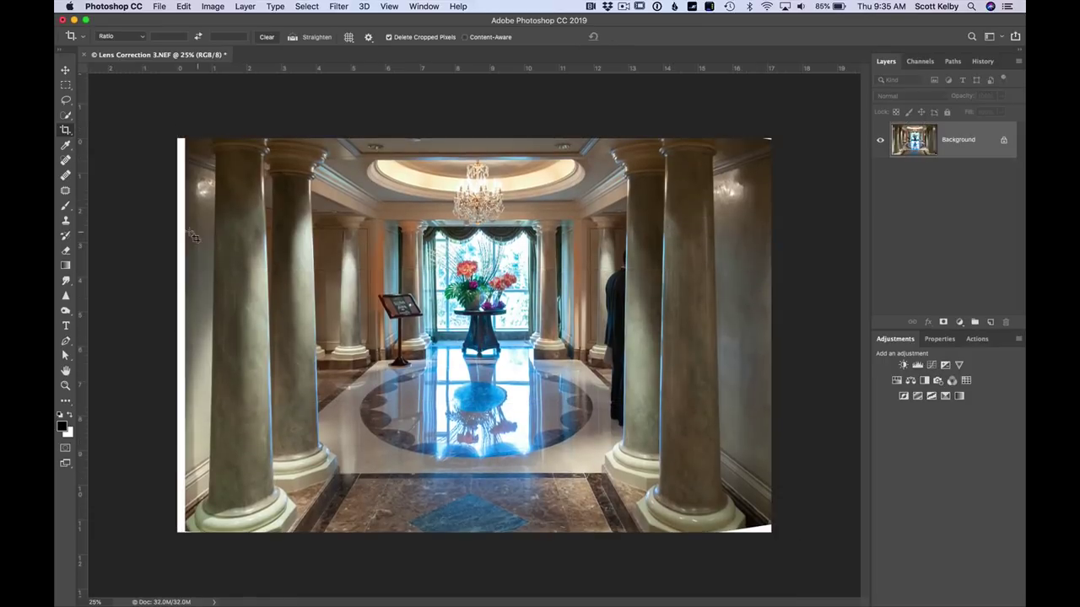
click(67, 118)
Select the white left strip and both right-side wedges with the Magic Wand, then expand the selection
right_click(68, 119)
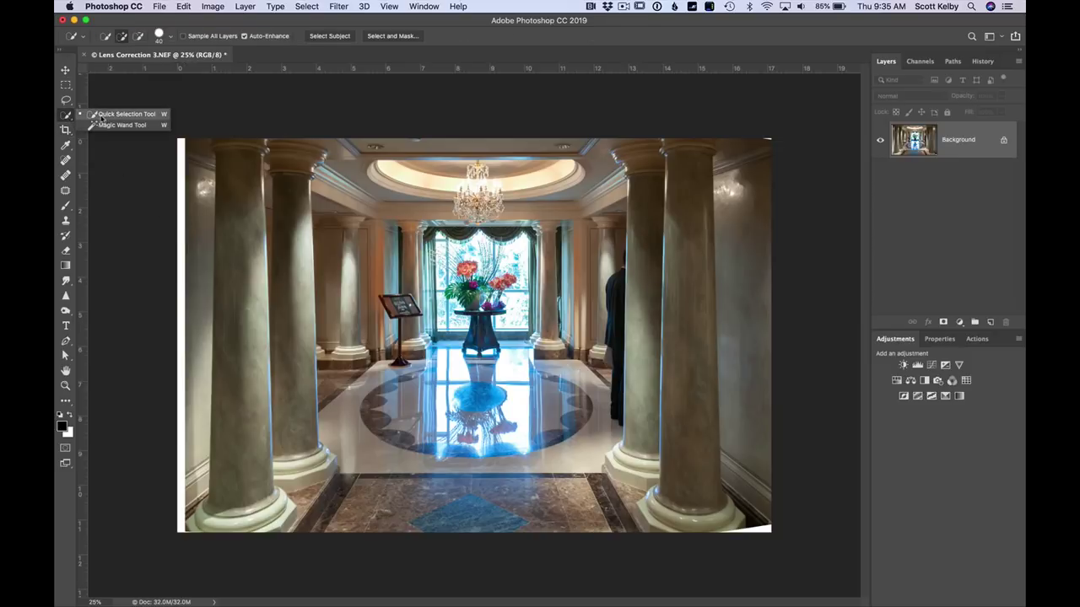
click(114, 125)
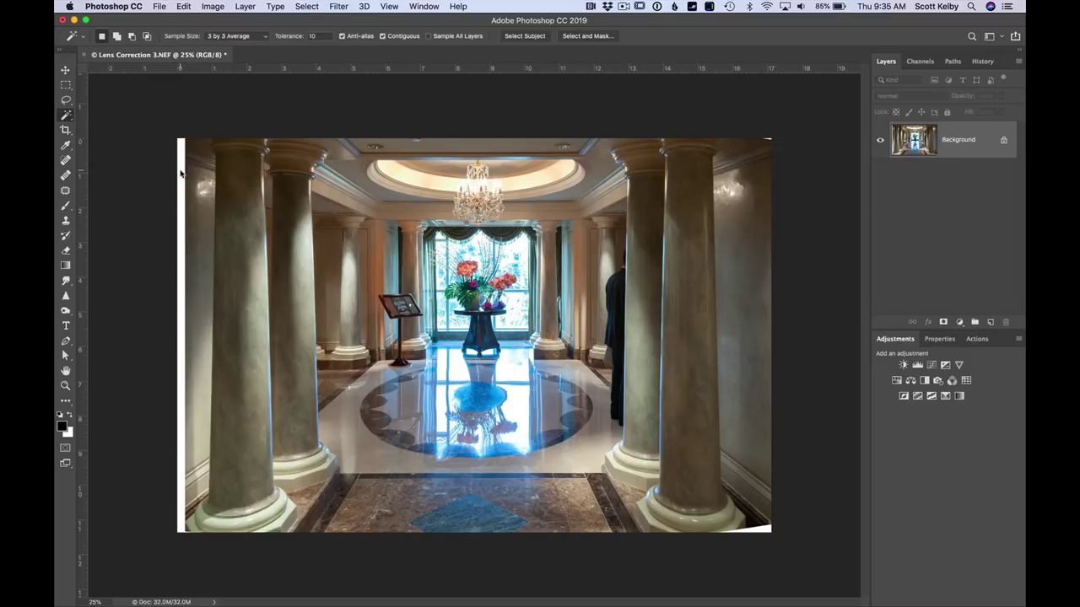
click(180, 172)
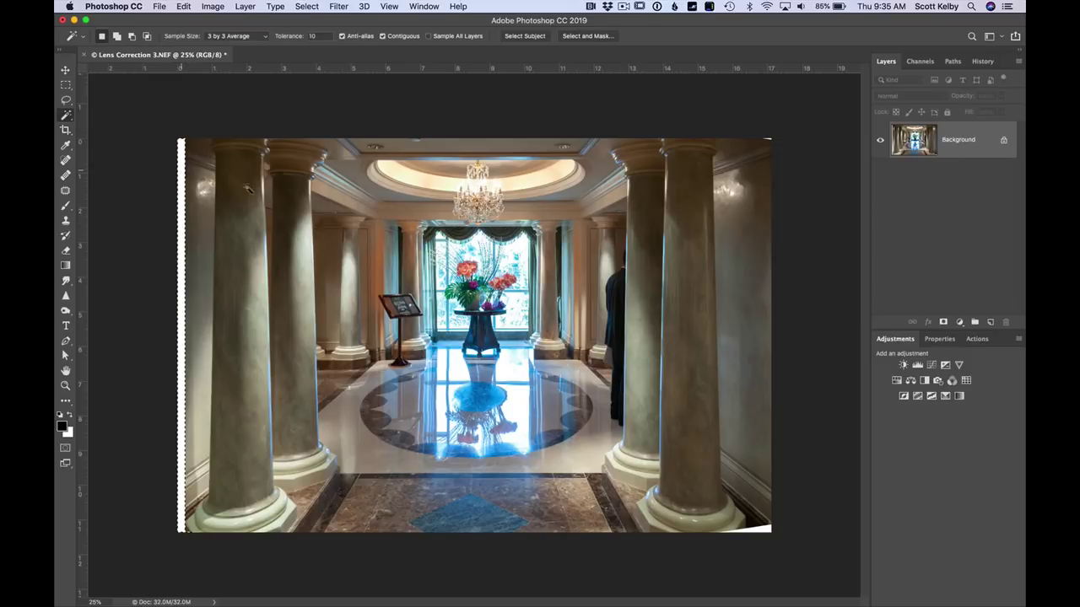
shift+click(760, 530)
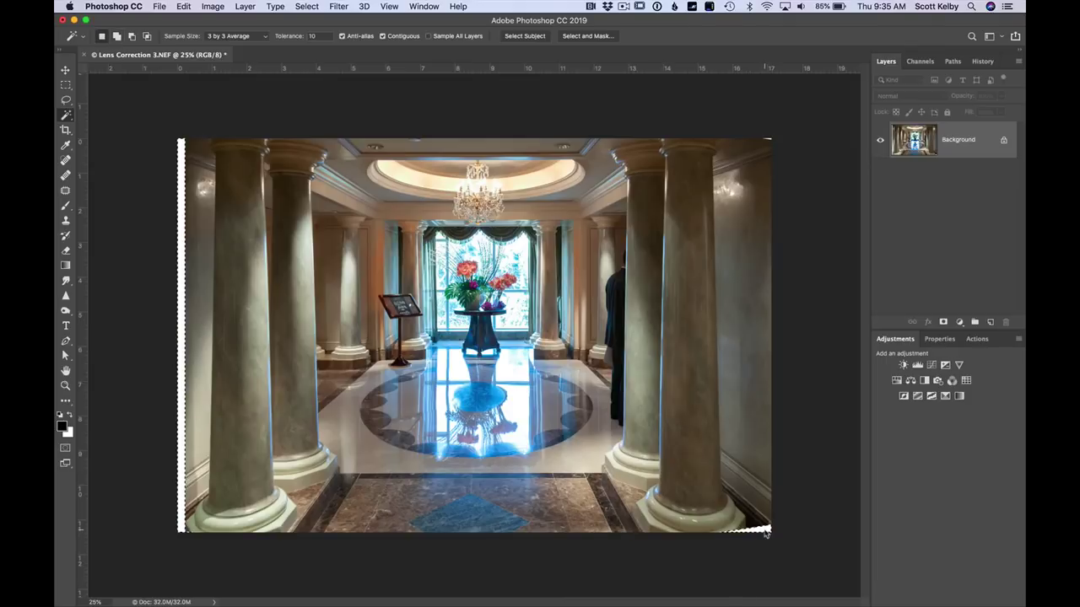
shift+click(770, 140)
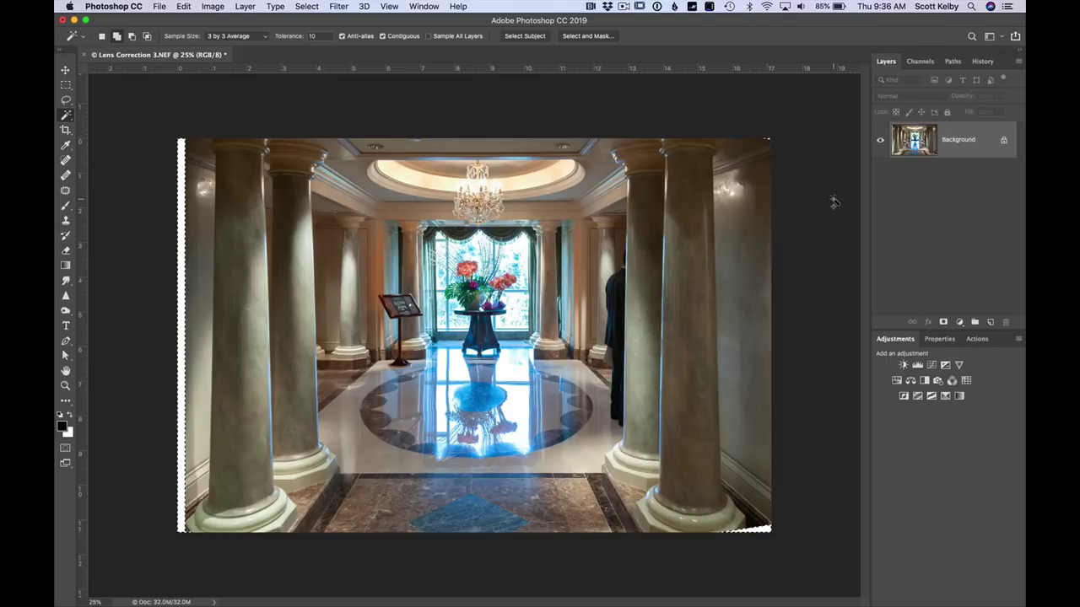
click(307, 7)
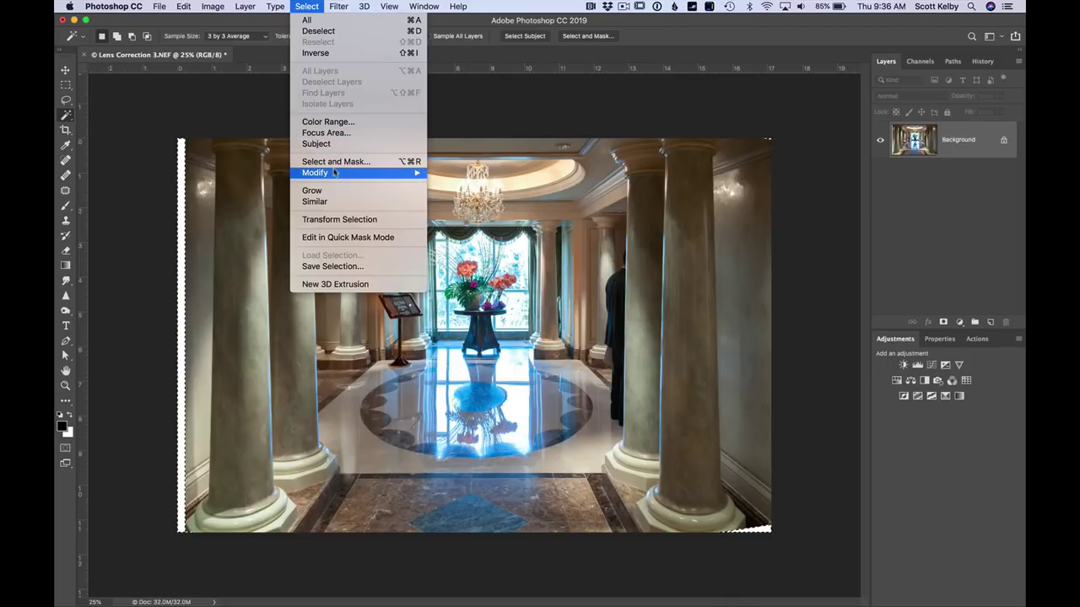
mouse_move(348, 173)
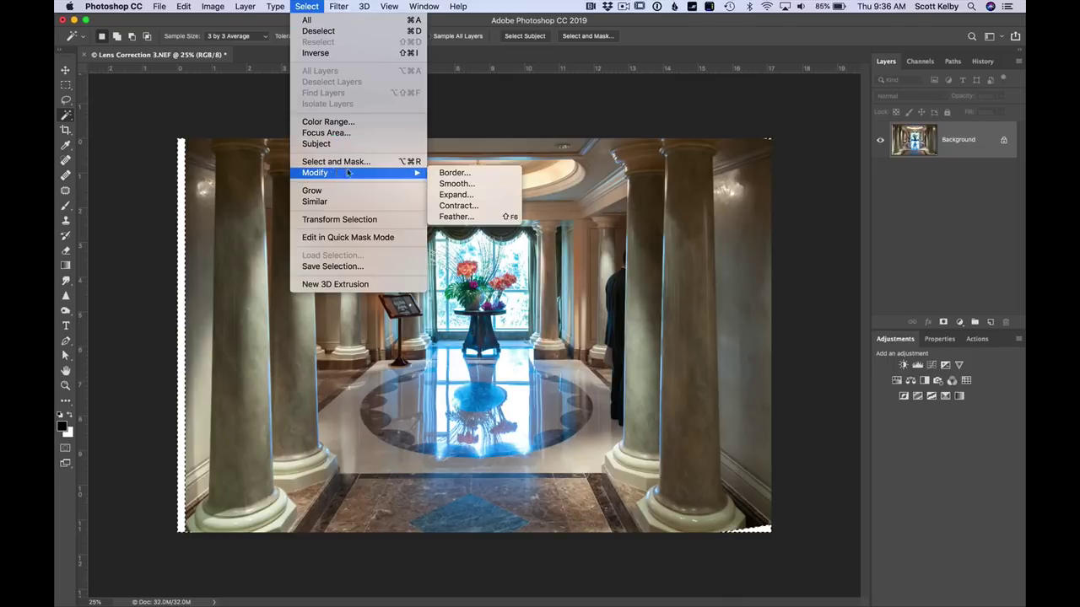
click(482, 200)
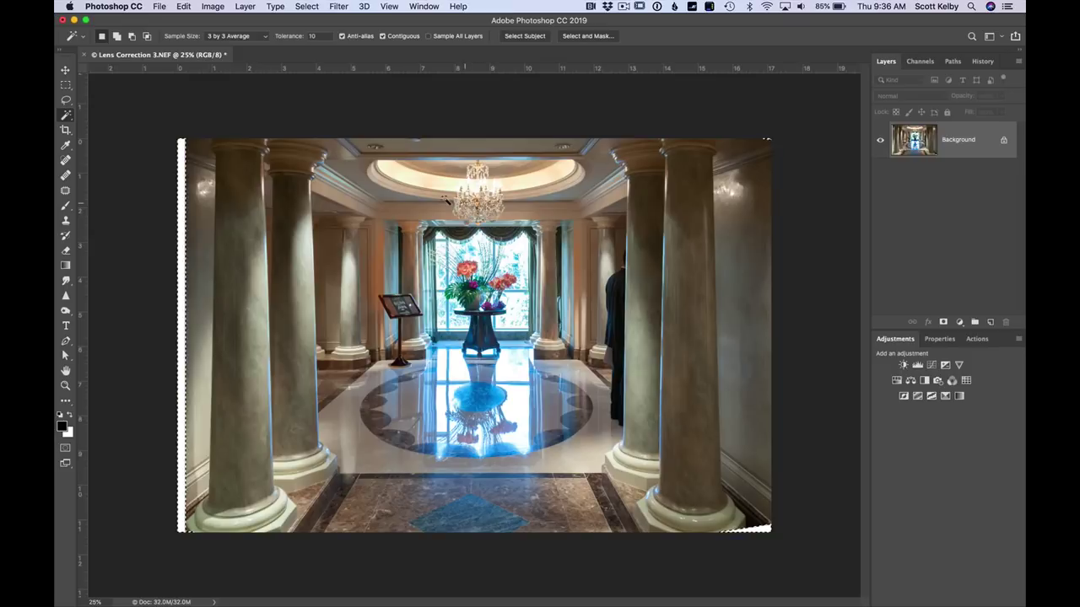
Fill the selected edges with Content-Aware fill
click(183, 6)
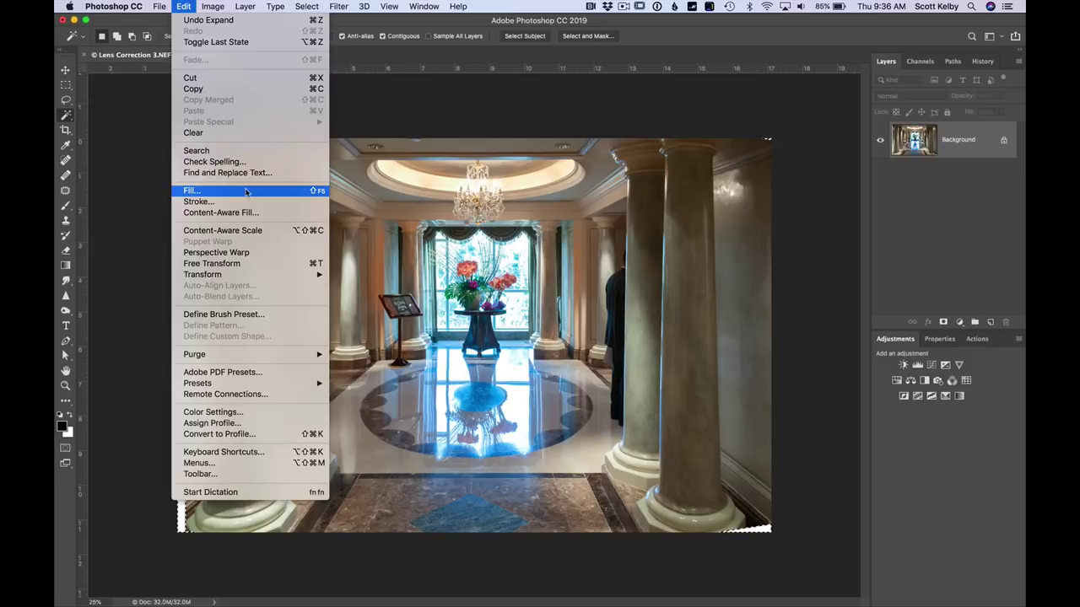
click(246, 191)
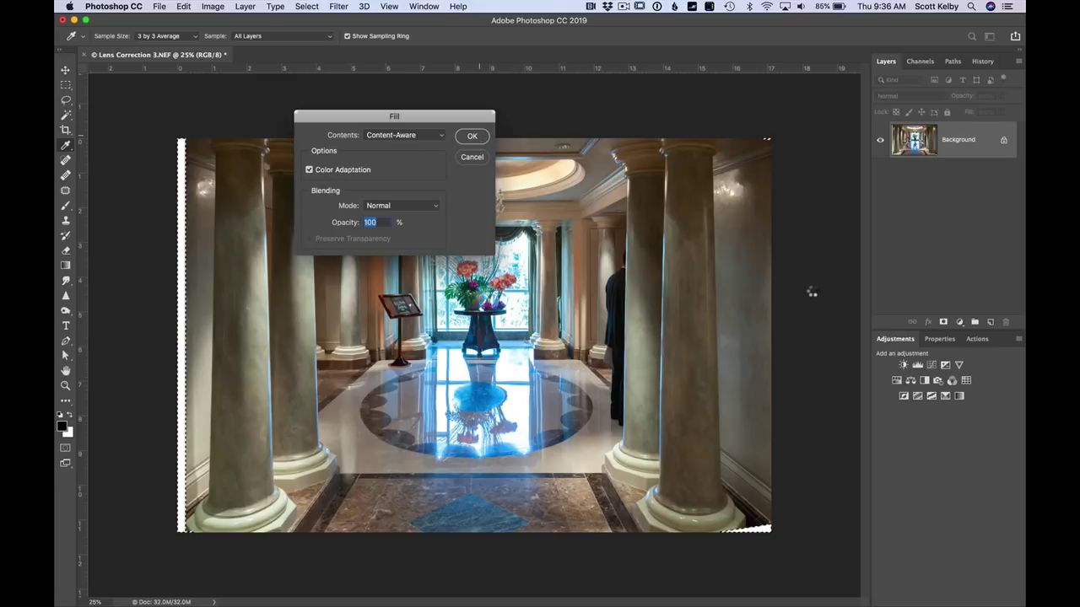
key(Return)
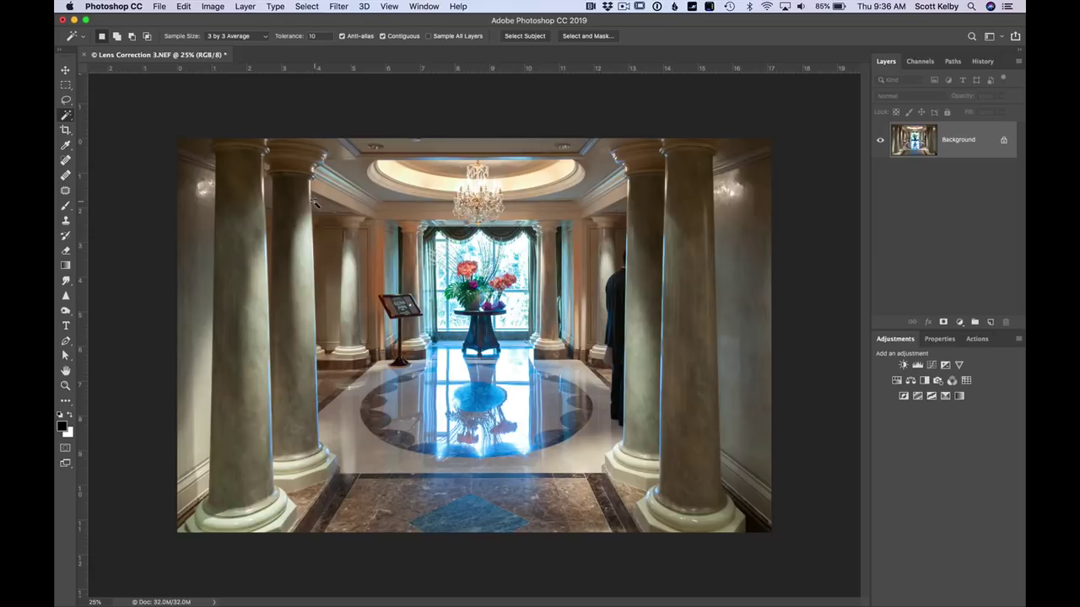
Copy the second column from the left onto a new layer with a rectangular selection
click(67, 86)
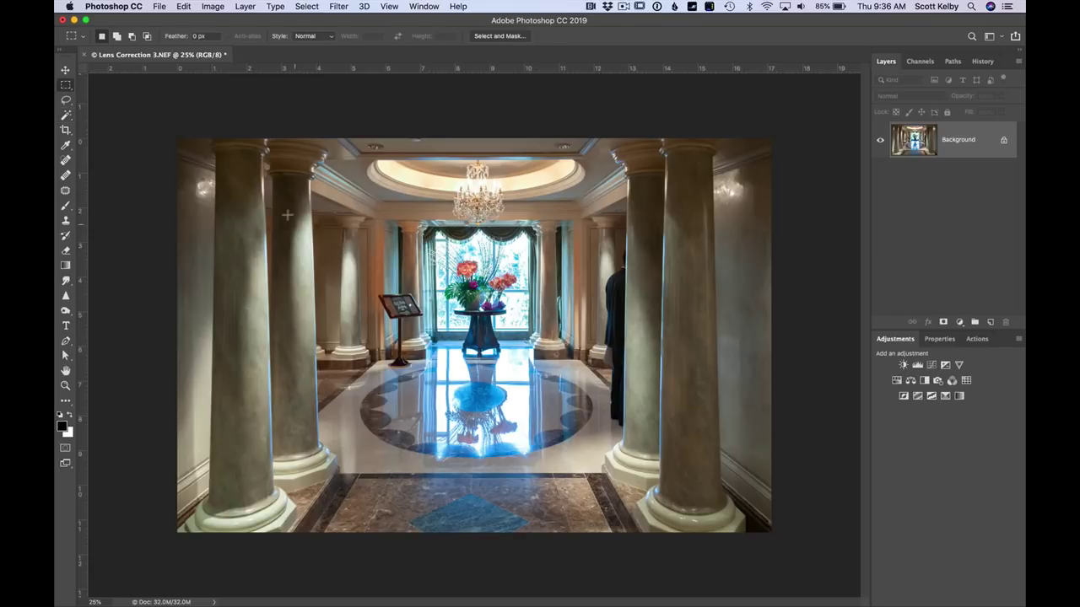
drag(281, 202, 376, 476)
key(super+j)
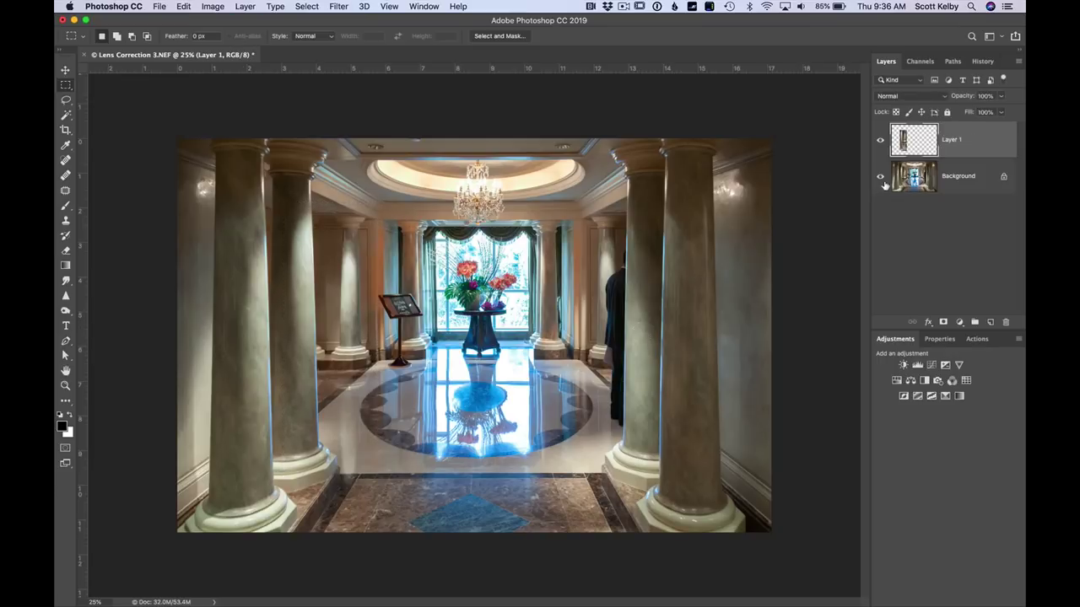
click(881, 177)
click(881, 177)
Flip the copied column horizontally and move it over the right-side columns
key(super+t)
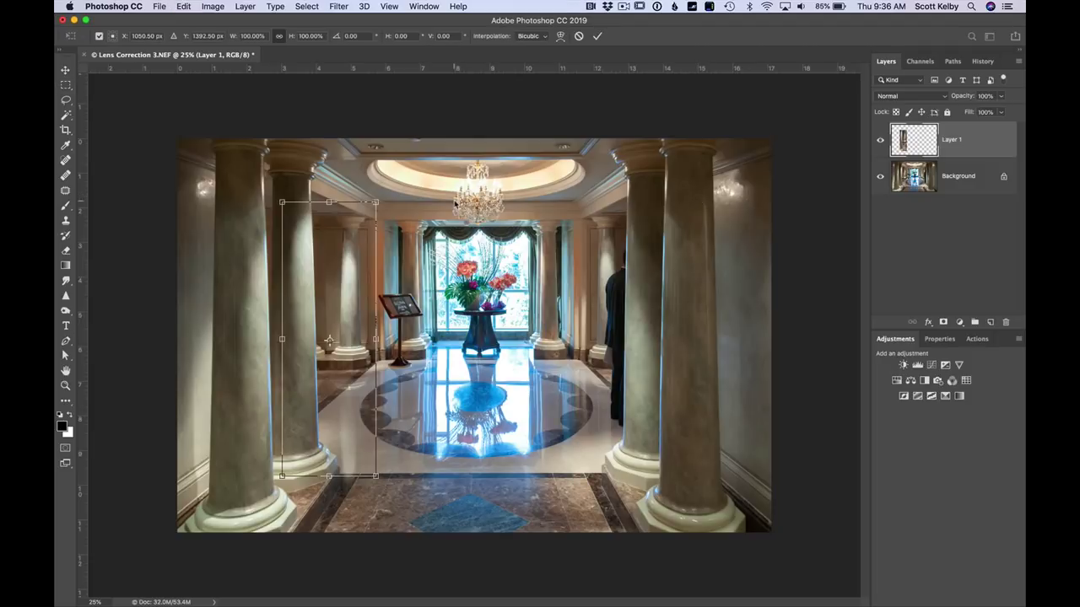
right_click(335, 233)
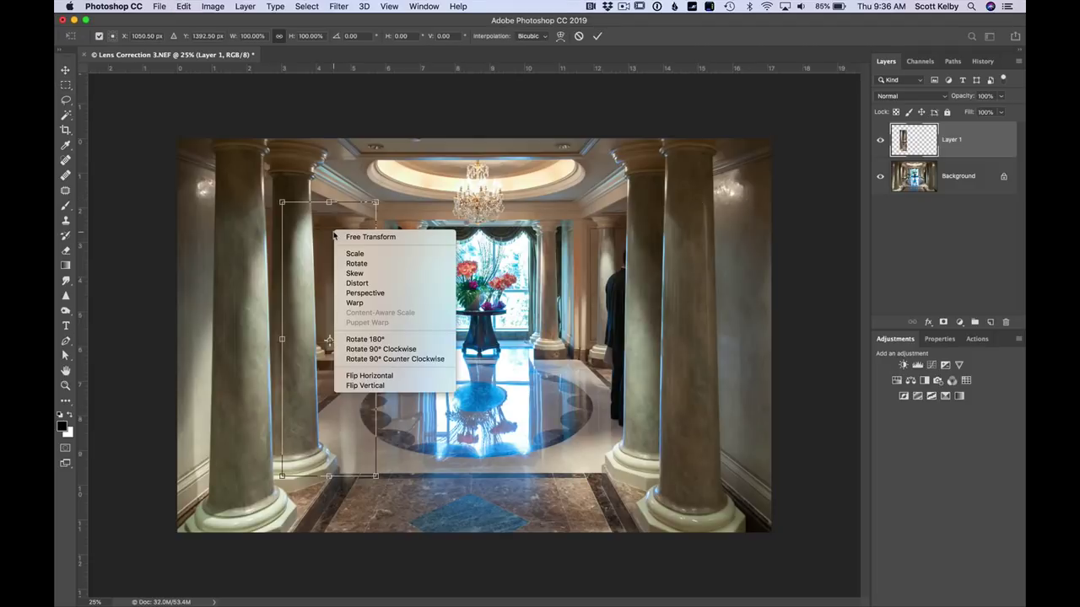
click(401, 378)
key(Return)
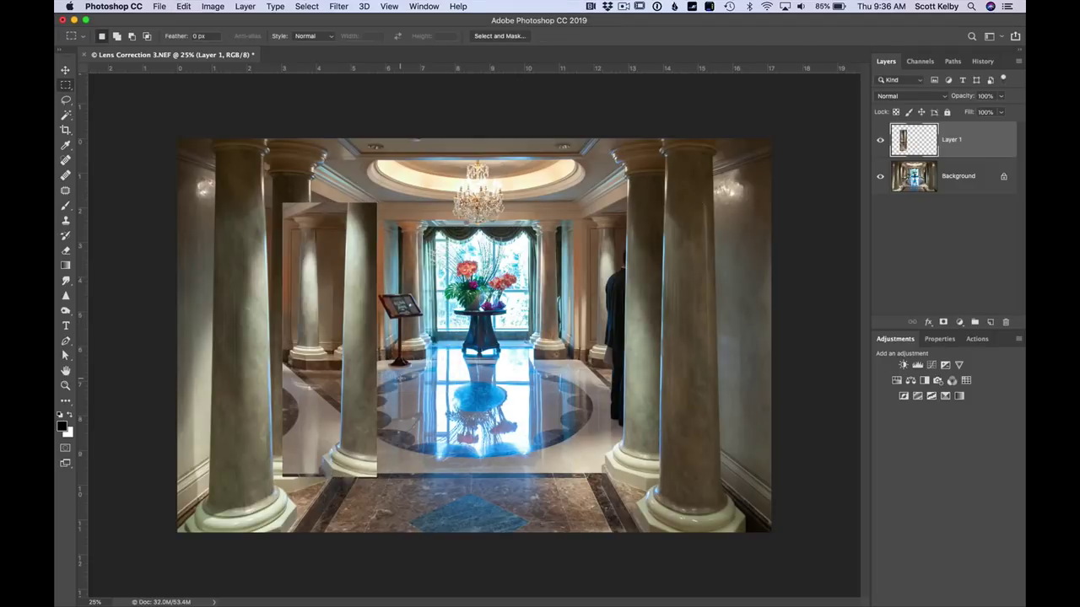
key(v)
drag(414, 388, 644, 387)
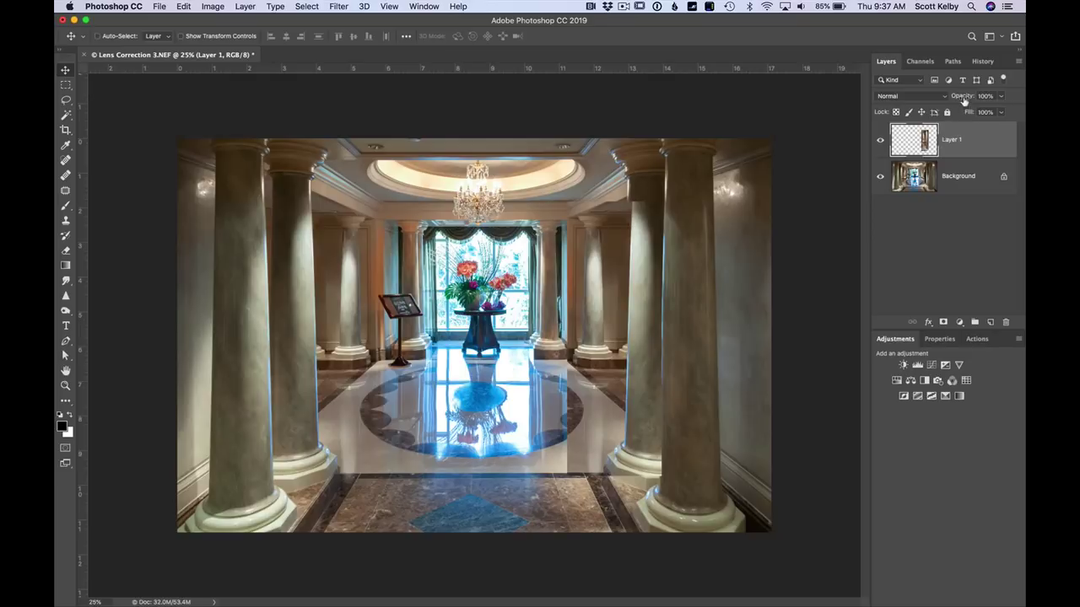
At 70% layer opacity, shift the column patch into line and resize its edges to fit
drag(964, 97, 945, 98)
key(super+equal)
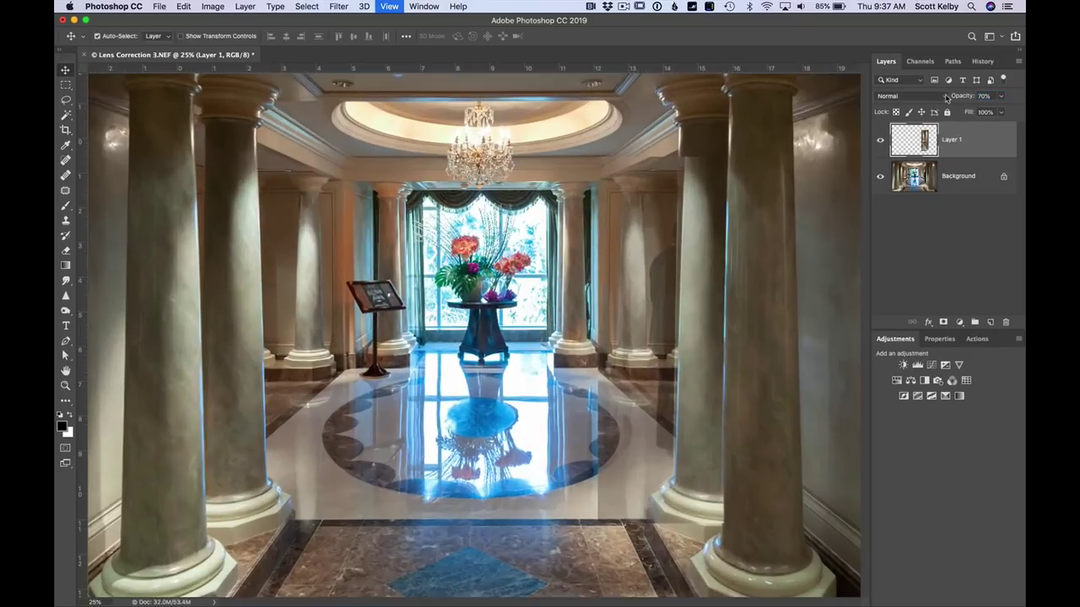
key(super+equal)
scroll(455, 242, right, 5)
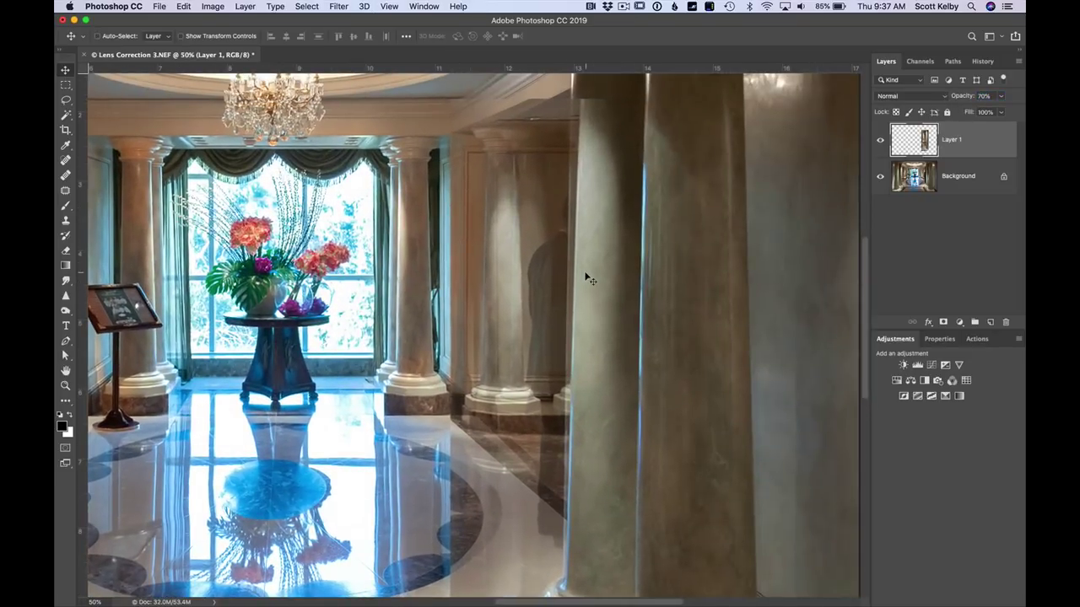
drag(590, 278, 580, 272)
key(super+t)
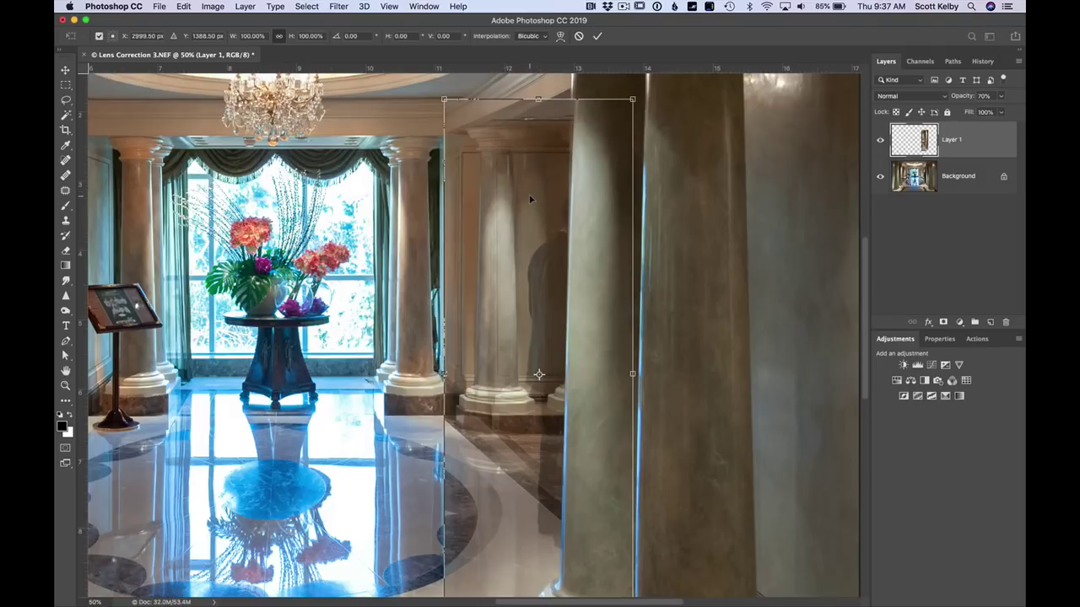
drag(444, 373, 486, 375)
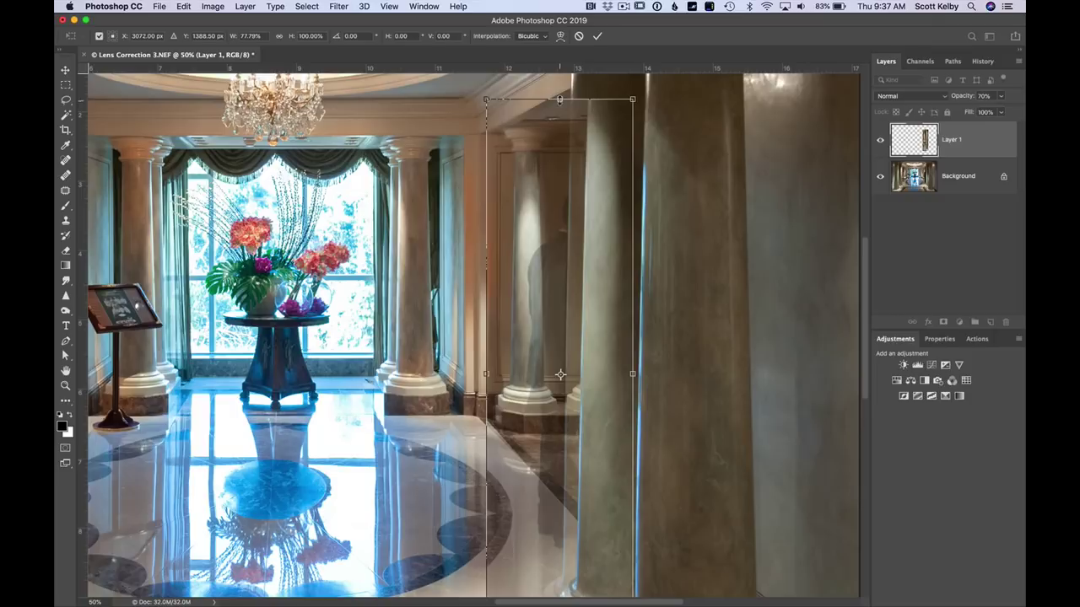
mouse_move(559, 100)
mouse_down()
mouse_move(559, 109)
mouse_move(560, 99)
mouse_up()
scroll(495, 311, down, 5)
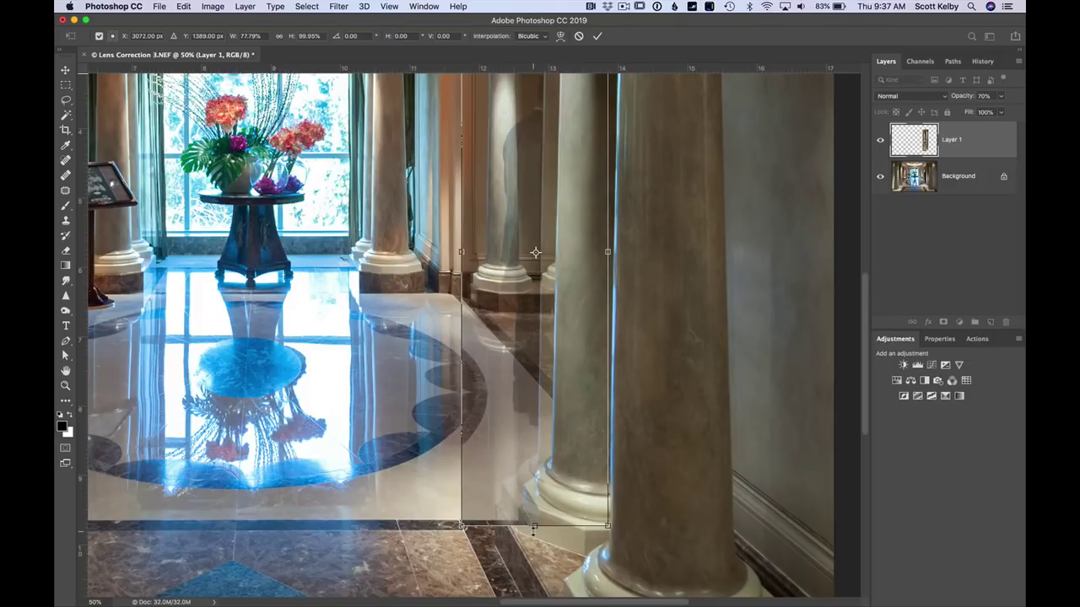
drag(533, 526, 535, 528)
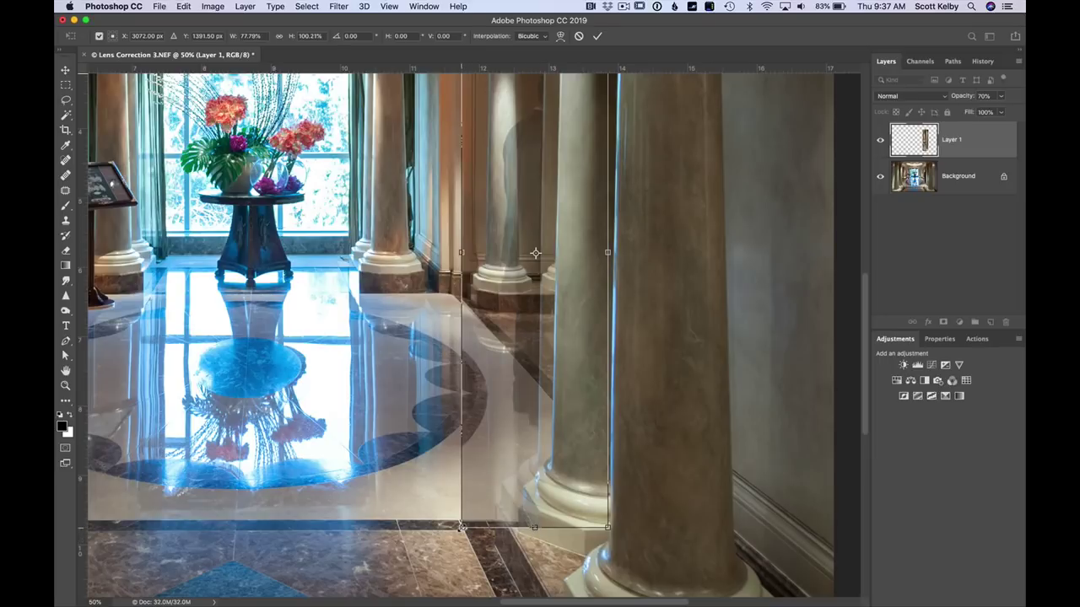
drag(461, 528, 447, 529)
key(ctrl+z)
key(Return)
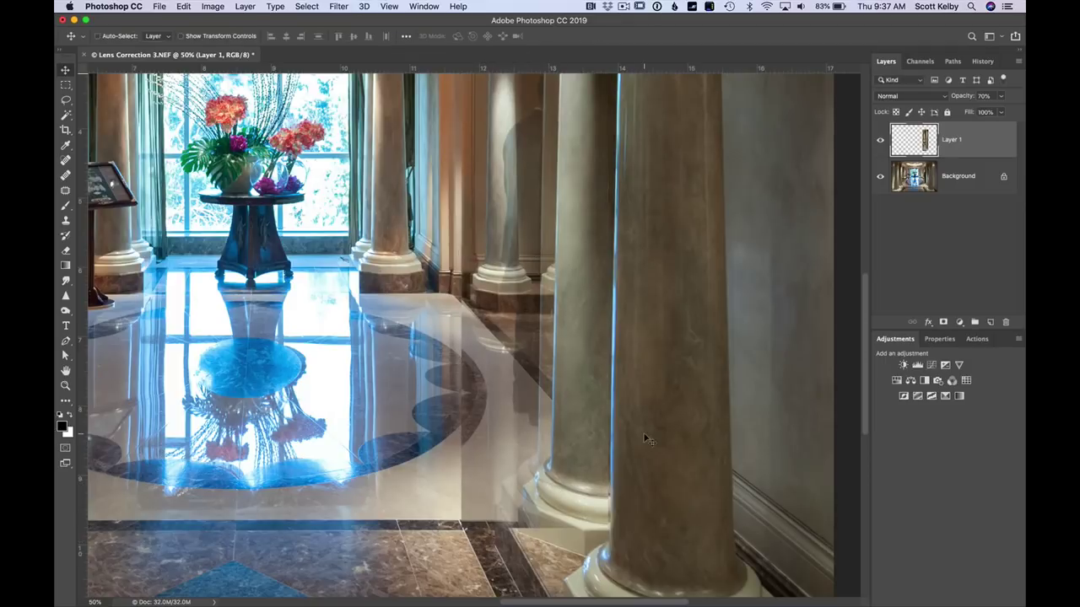
Nudge the patch left, fine-tune its position, and restore the layer to 100% opacity
key(super+minus)
key(super+minus)
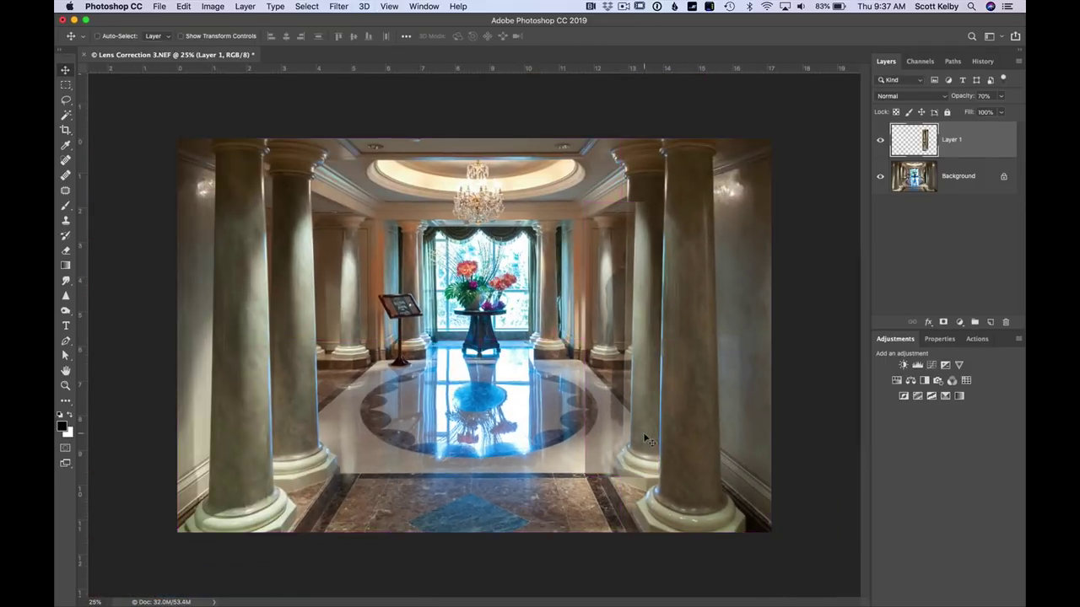
key(Left)
key(Left)
key(Left)
key(Left)
key(Left)
key(Left)
key(Left)
key(Left)
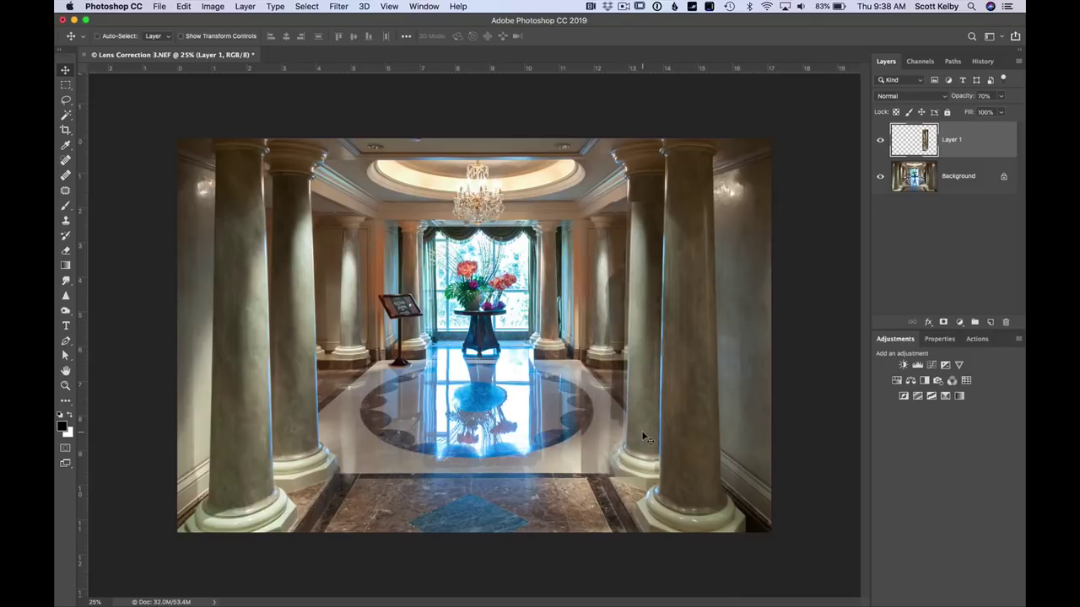
key(Left)
key(Left)
key(Left)
key(super+t)
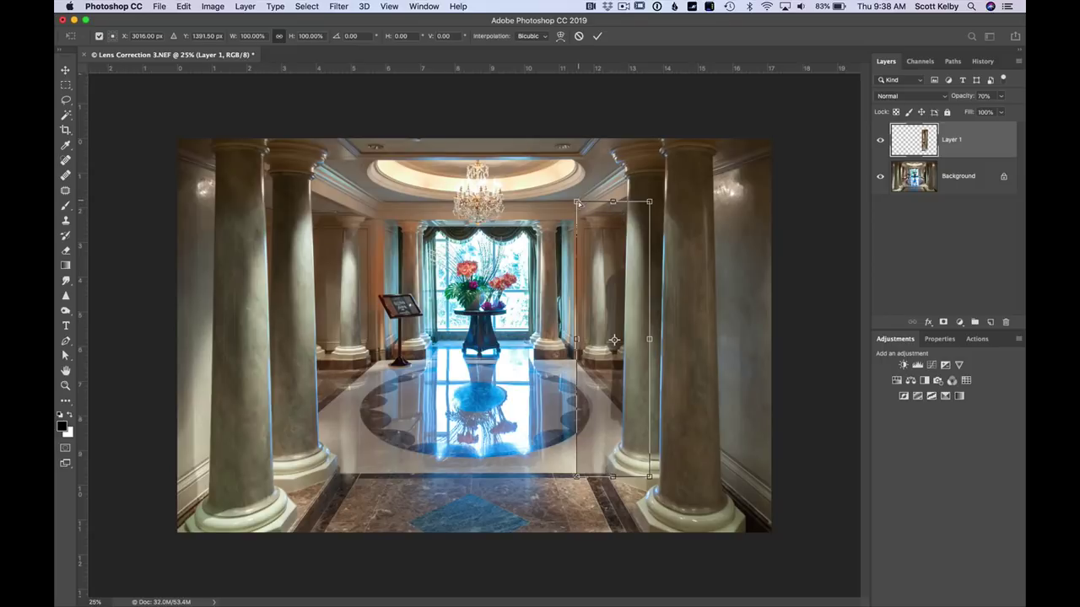
drag(580, 201, 580, 206)
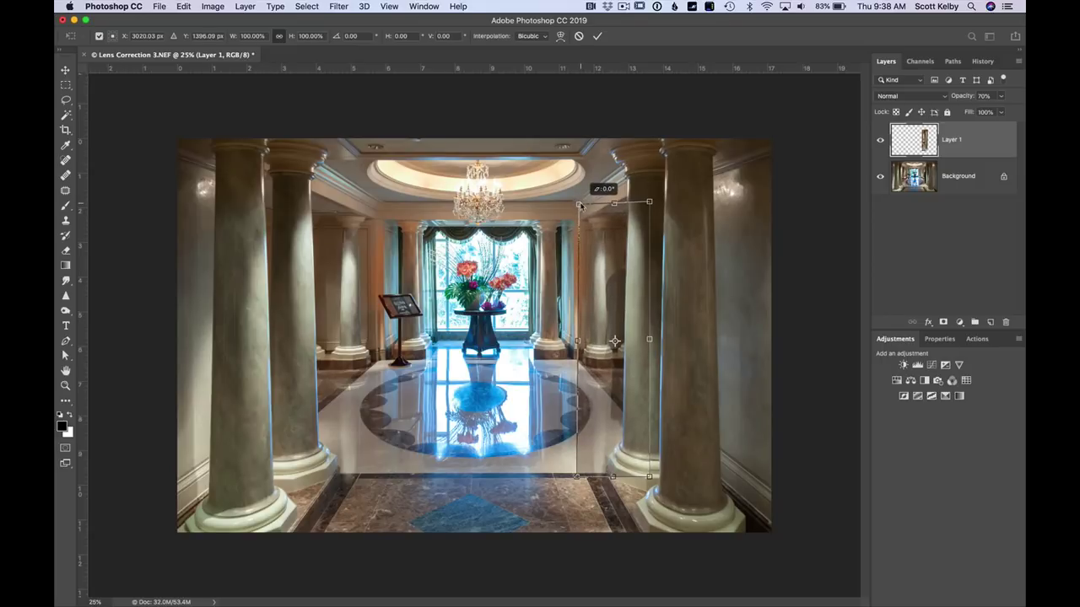
key(Return)
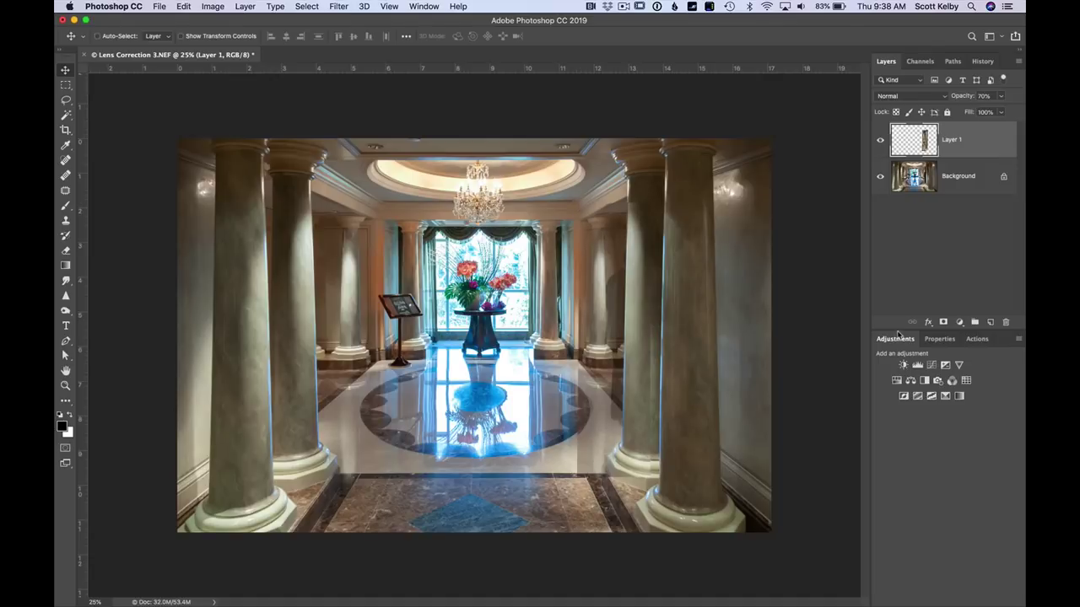
drag(994, 98, 1019, 99)
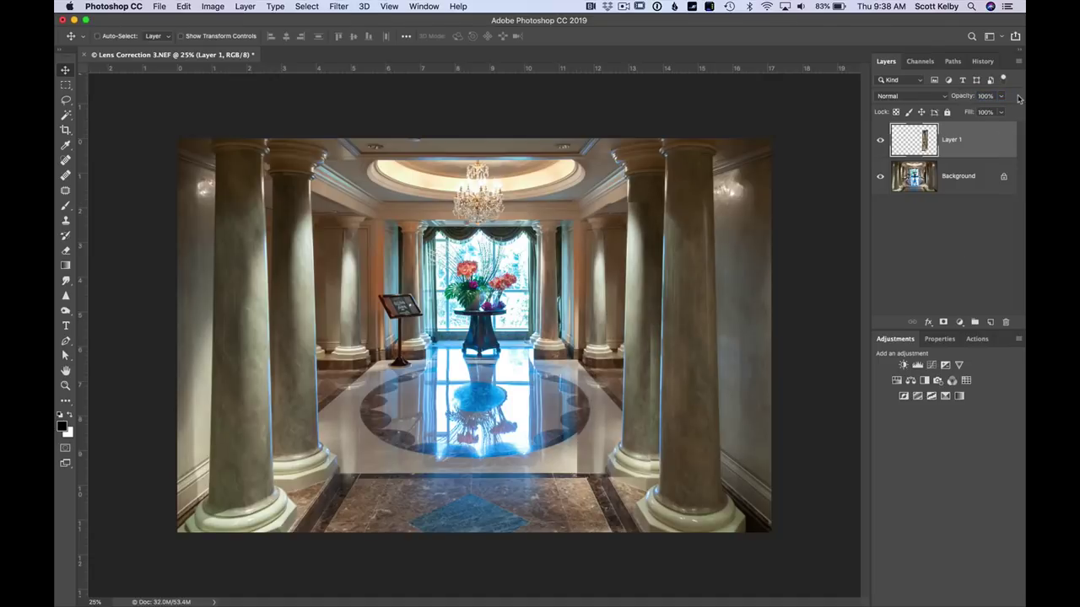
key(super+plus)
key(super+plus)
scroll(473, 200, right, 5)
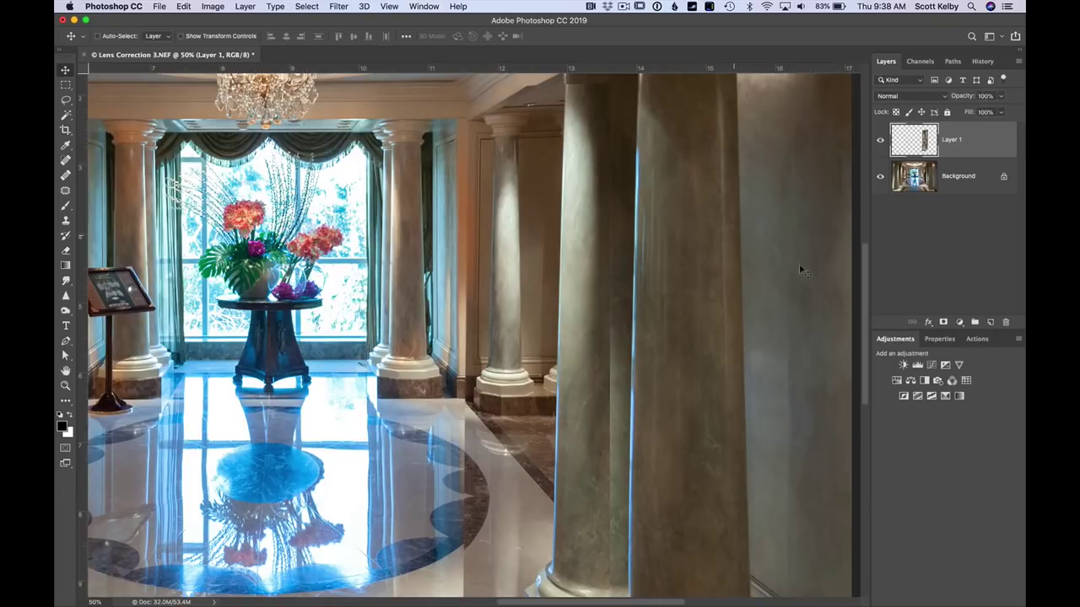
Add a layer mask and paint with a 300 px brush to reveal the original floor arc and marble band
click(943, 322)
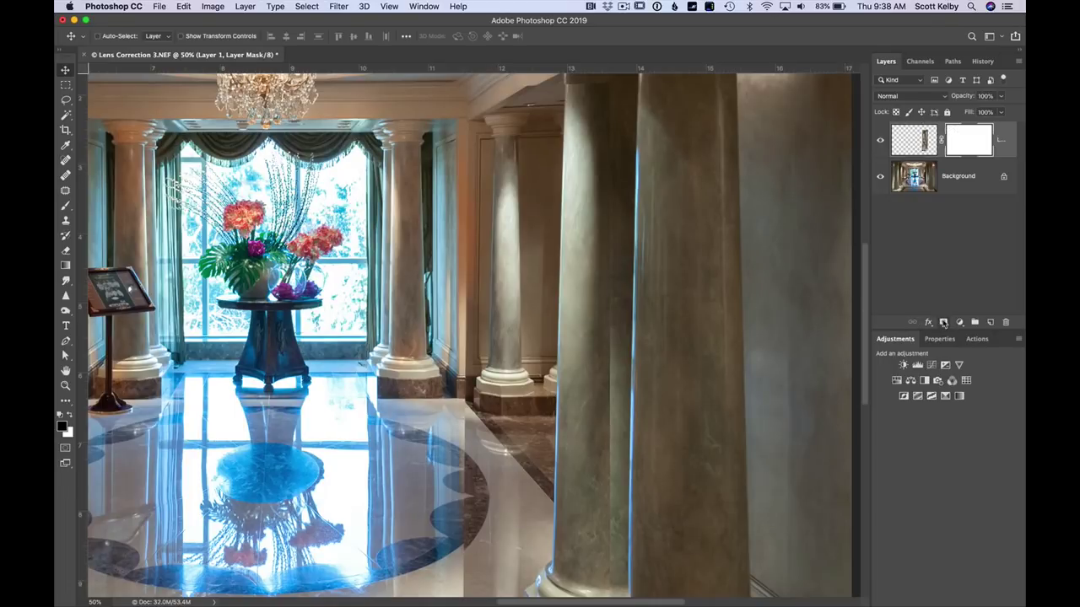
click(65, 205)
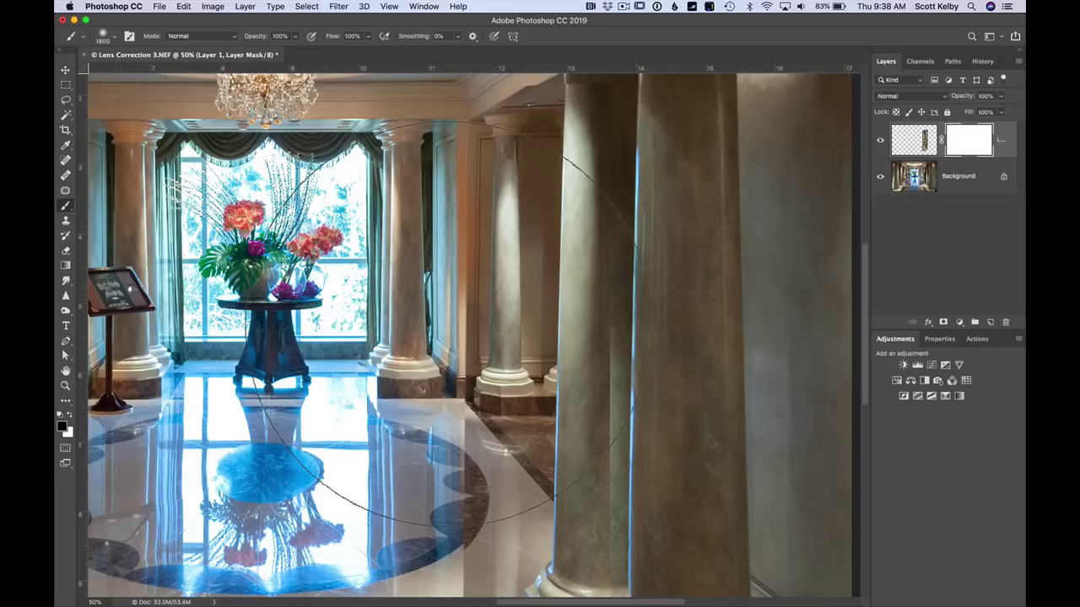
key(bracketleft)
key(bracketleft)
key(bracketleft)
key(bracketleft)
key(bracketleft)
key(bracketleft)
key(bracketleft)
key(bracketleft)
key(bracketleft)
key(bracketleft)
key(bracketleft)
key(bracketleft)
key(bracketleft)
key(bracketleft)
key(bracketleft)
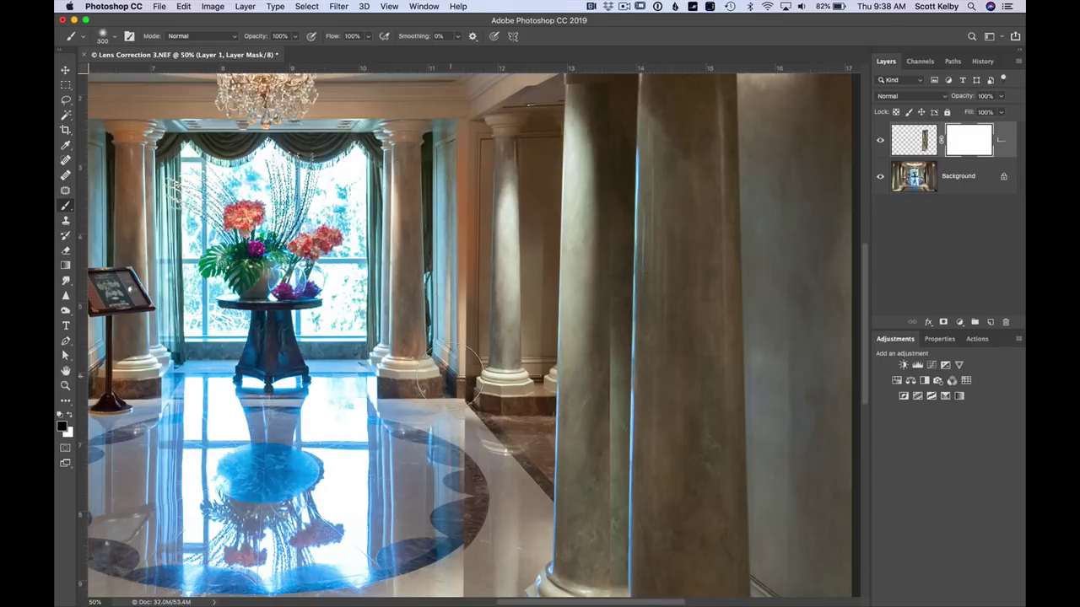
mouse_move(459, 453)
mouse_down()
mouse_move(473, 559)
mouse_move(474, 505)
mouse_move(472, 454)
mouse_up()
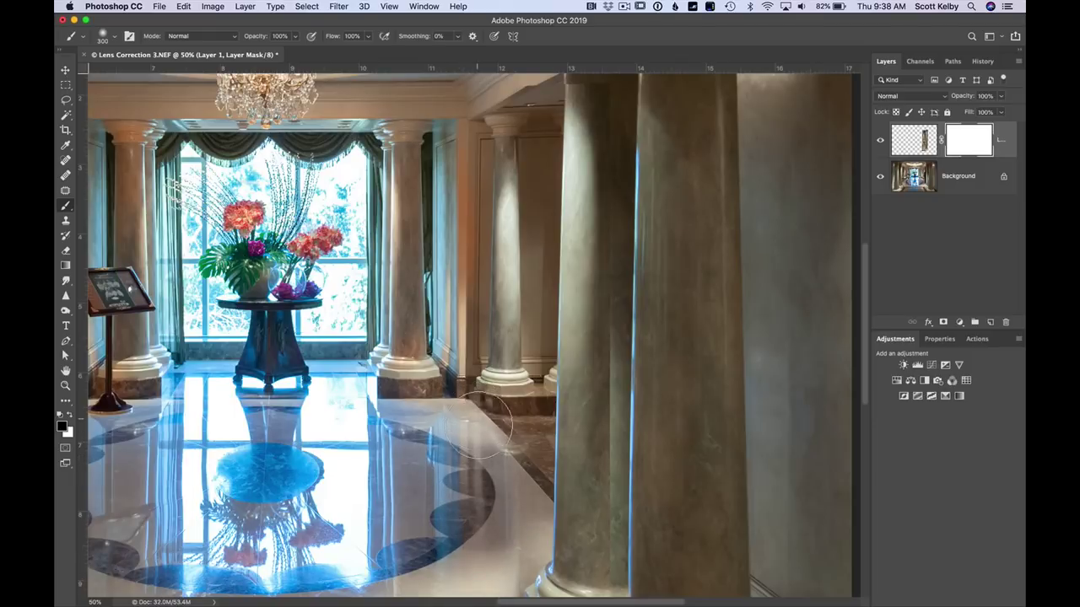
drag(494, 400, 494, 563)
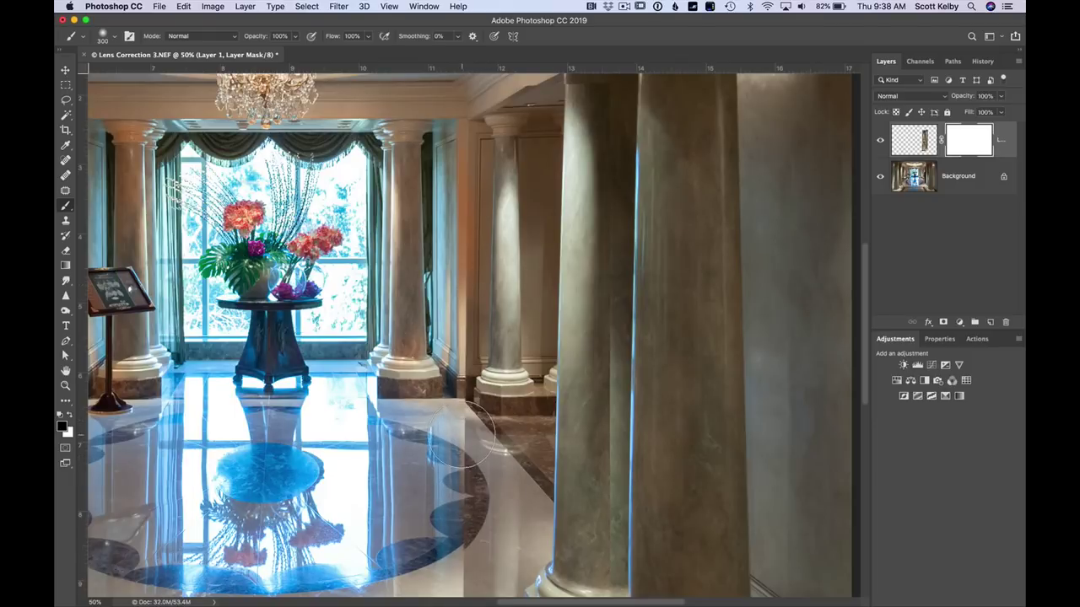
mouse_move(485, 422)
mouse_down()
mouse_move(466, 462)
mouse_move(499, 521)
mouse_move(487, 564)
mouse_move(504, 582)
mouse_move(479, 510)
mouse_move(464, 533)
mouse_up()
scroll(464, 533, down, 5)
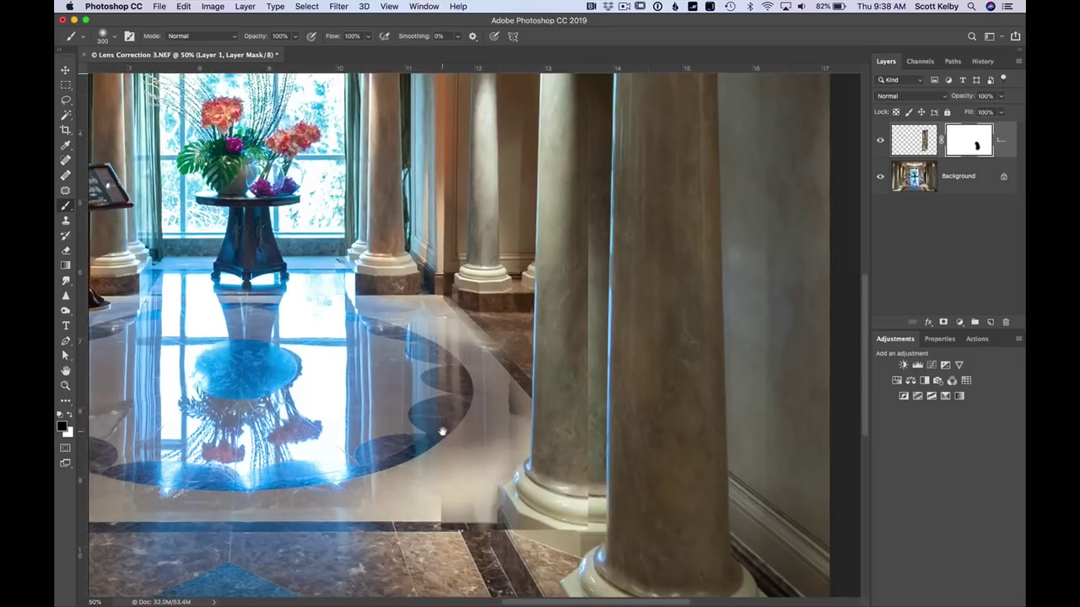
With 150 and 125 px brushes, mask the column base and edge, then restore the dark floor border
key(bracketleft)
key(bracketleft)
key(bracketleft)
key(bracketleft)
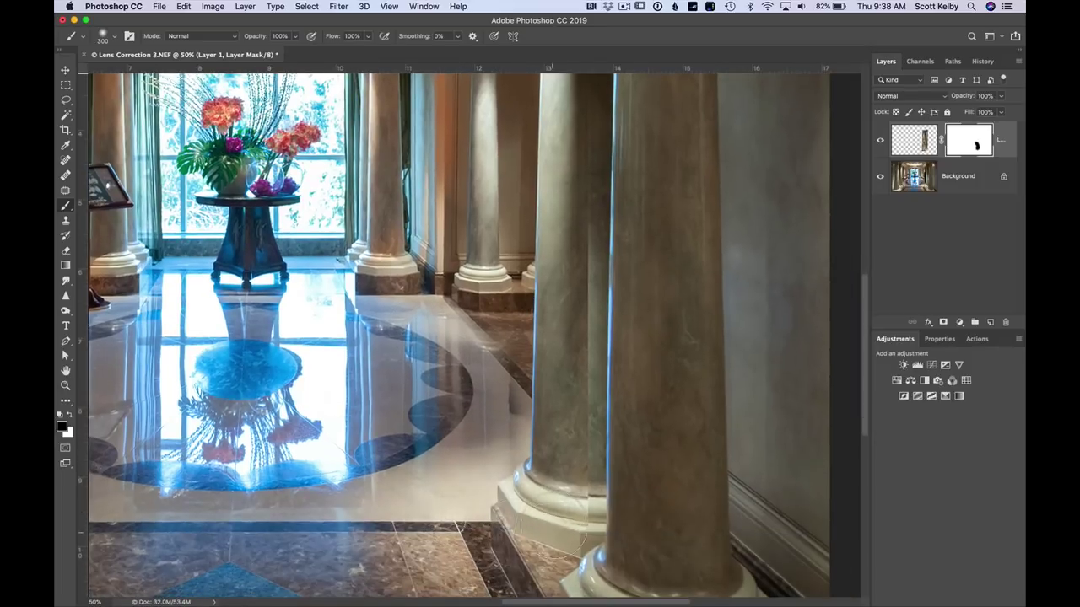
mouse_move(548, 493)
mouse_down()
mouse_move(564, 489)
mouse_move(556, 503)
mouse_up()
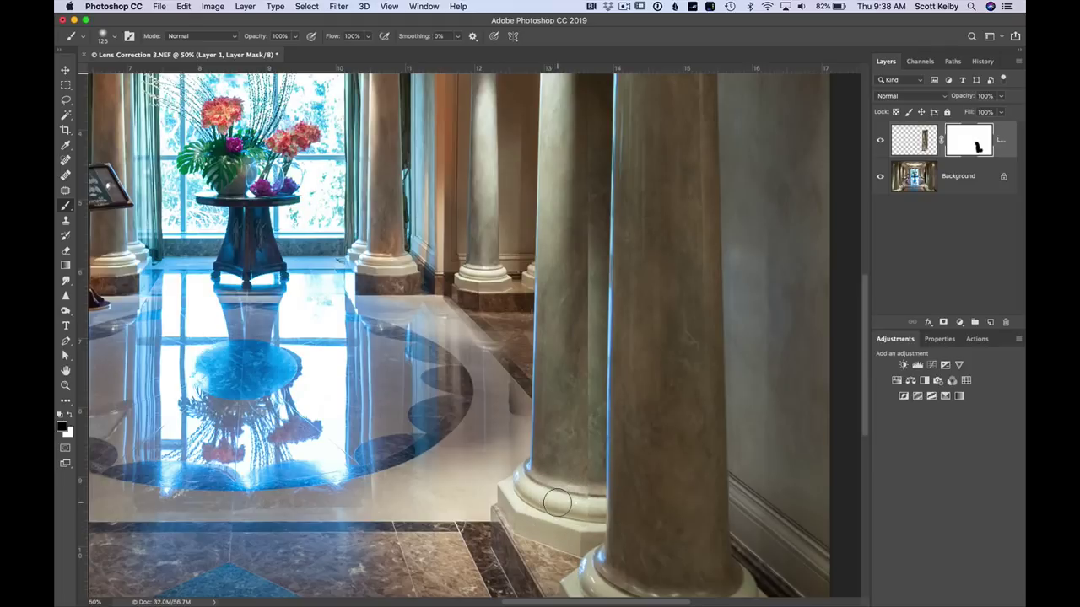
key(bracketleft)
mouse_move(581, 437)
mouse_down()
mouse_move(587, 194)
mouse_move(578, 411)
mouse_move(571, 203)
mouse_up()
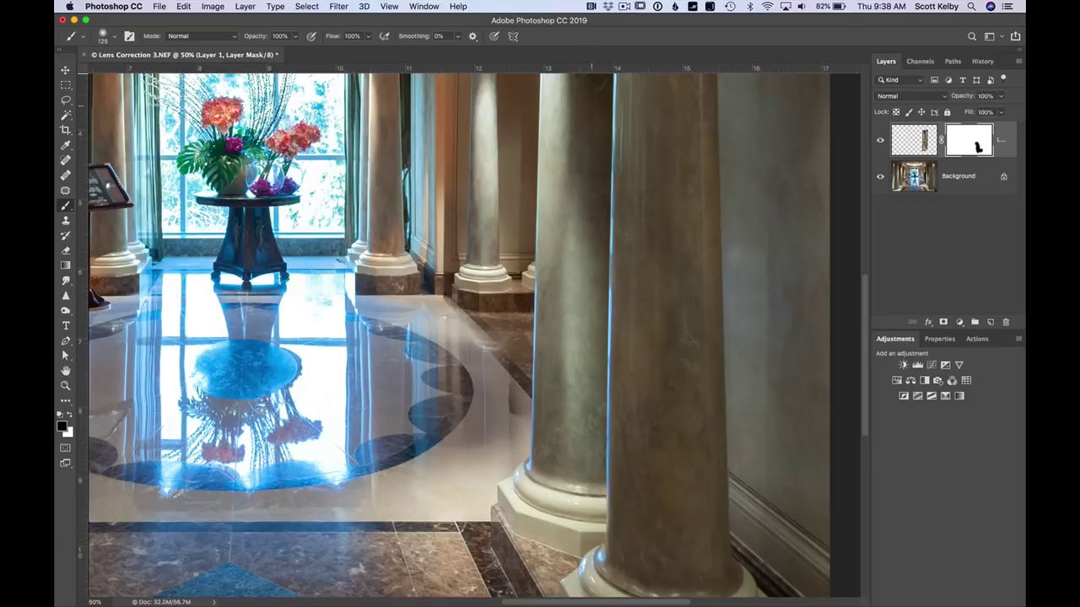
drag(580, 404, 581, 425)
key(x)
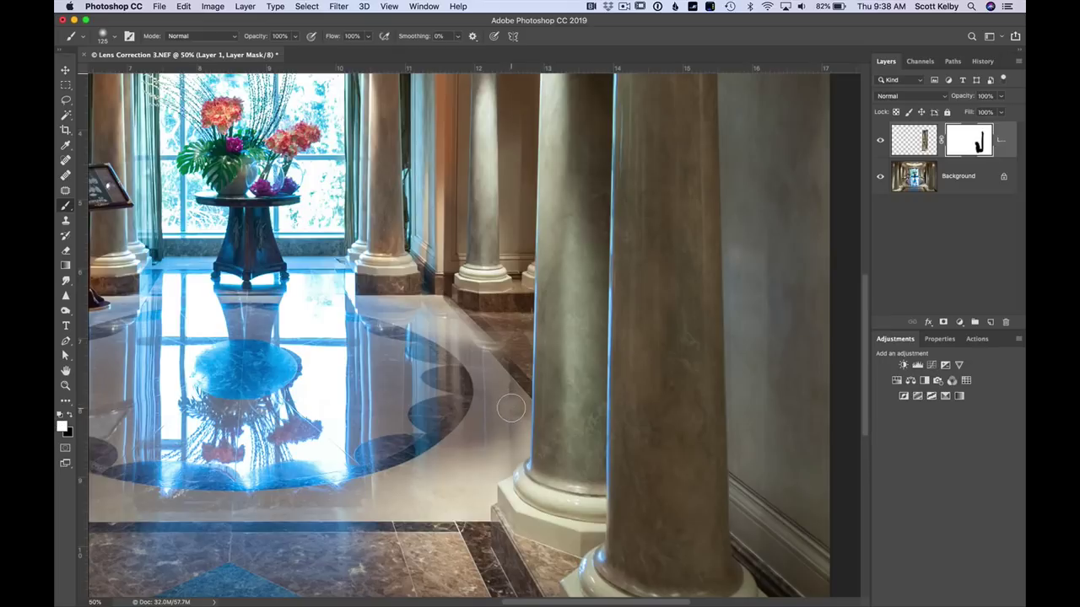
drag(514, 382, 516, 410)
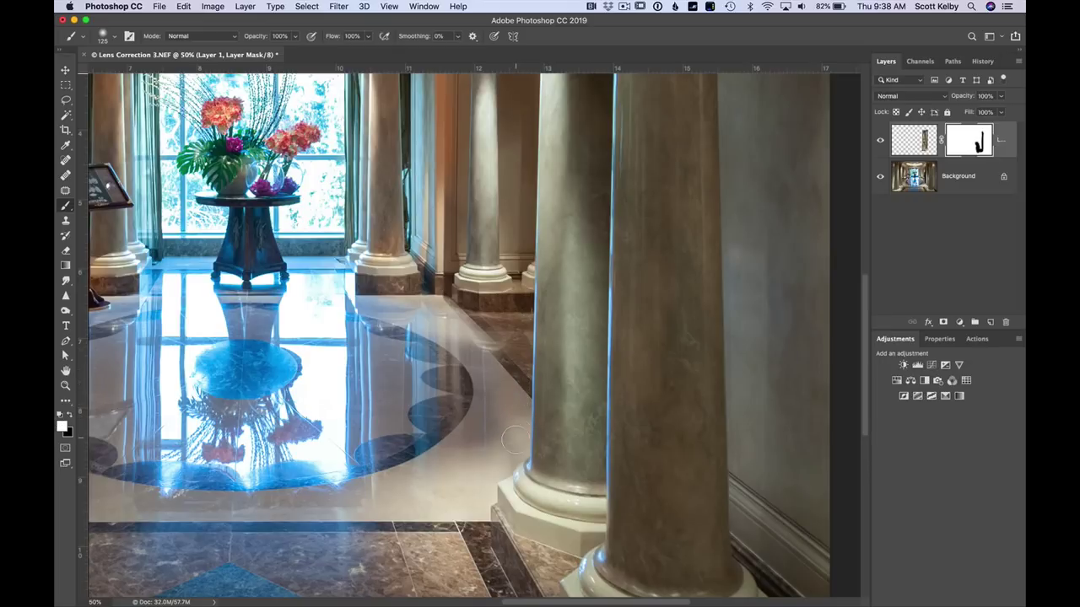
key(super+minus)
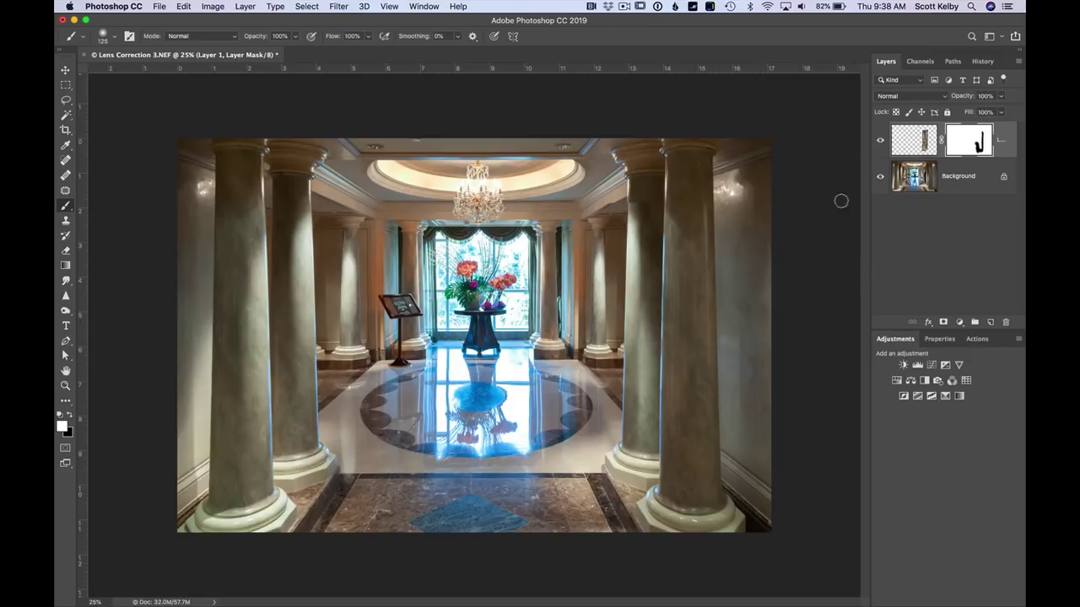
Toggle the patch layer's visibility to compare it against the unpatched photo
click(880, 142)
click(880, 143)
click(880, 142)
click(880, 143)
scroll(606, 204, up, 3)
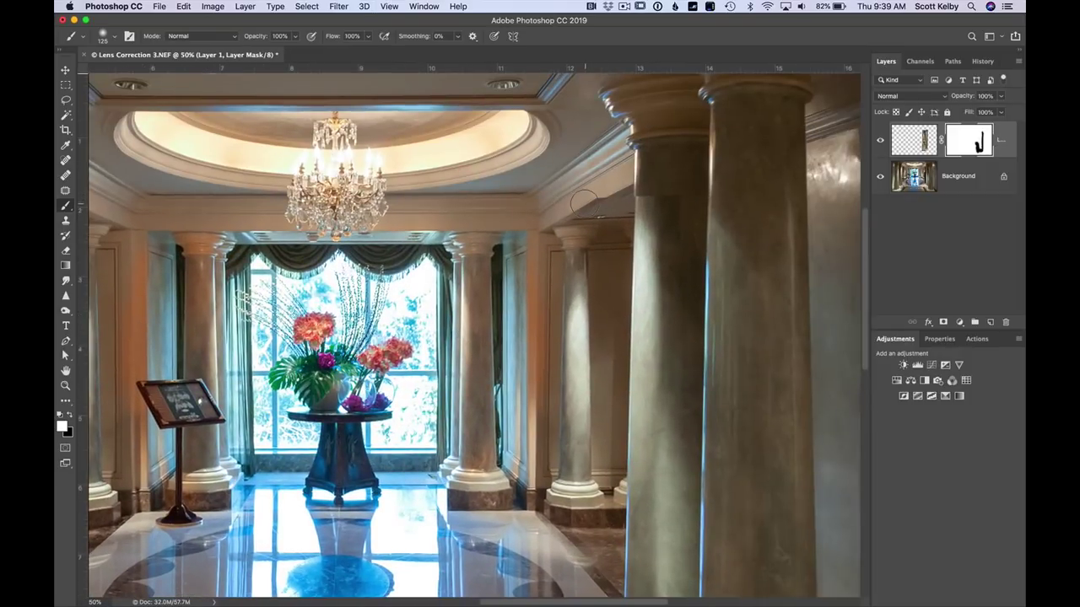
Paint black on the mask to hide the patch edge at the ceiling corner, then review the whole photo
key(x)
mouse_move(573, 212)
mouse_down()
mouse_move(548, 218)
mouse_move(588, 197)
mouse_move(612, 201)
mouse_move(575, 221)
mouse_up()
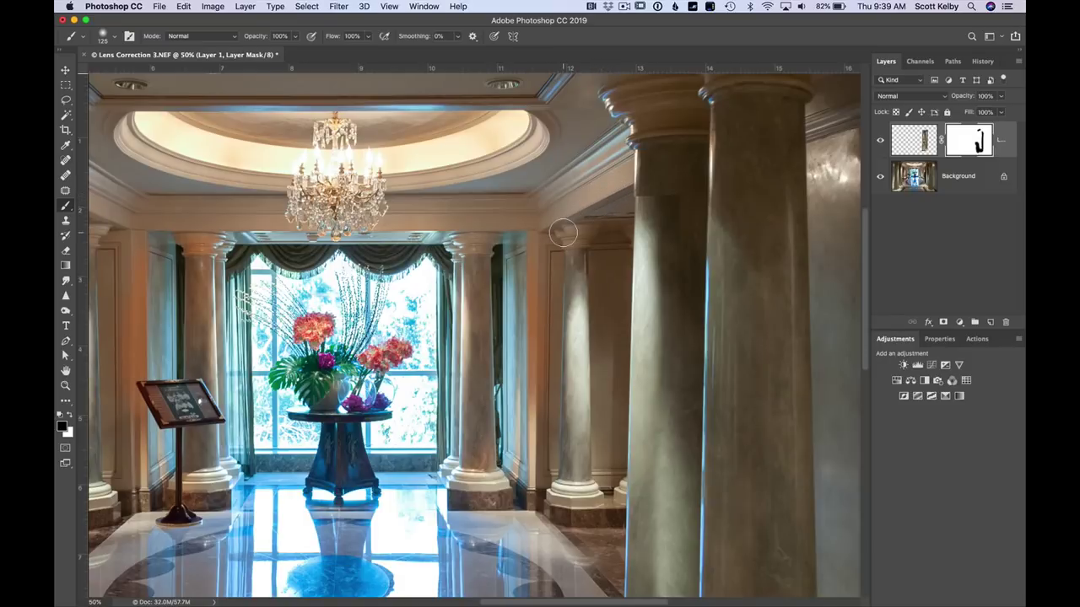
key(x)
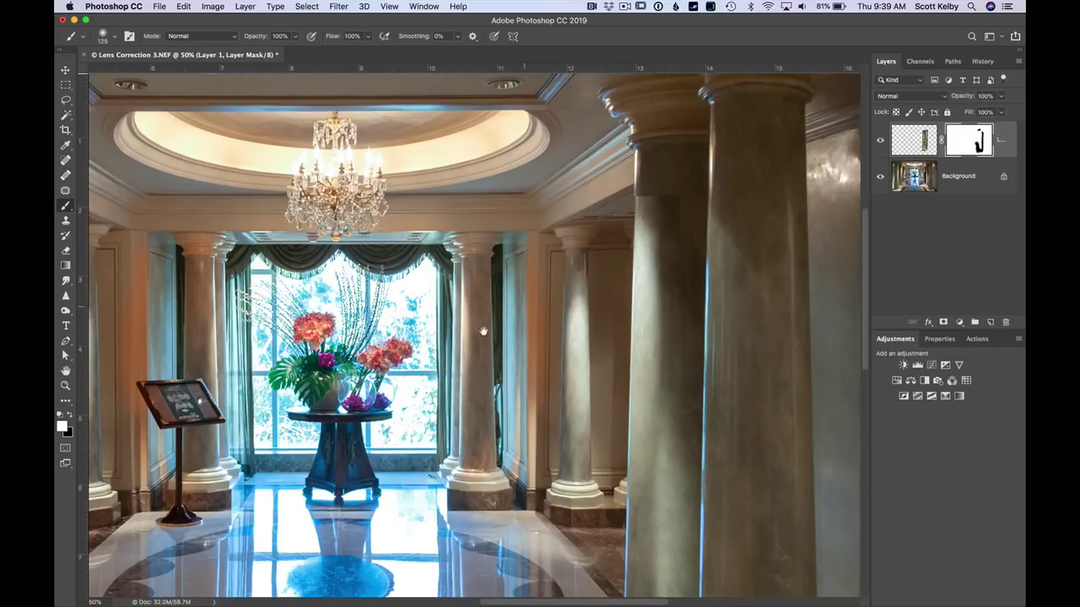
scroll(642, 268, down, 5)
scroll(643, 268, left, 5)
key(super+minus)
key(super+minus)
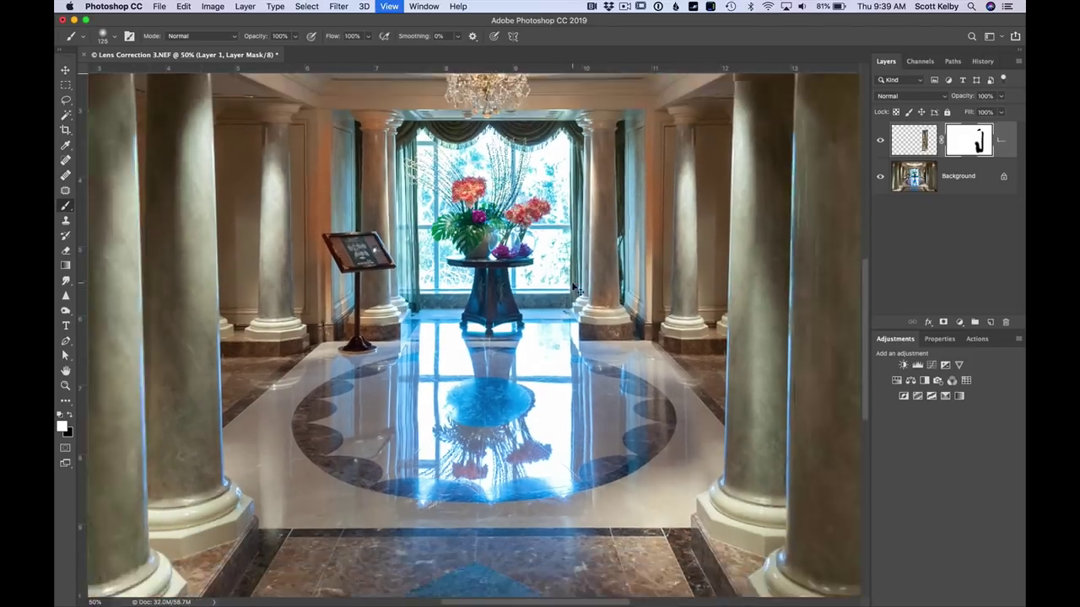
key(super+plus)
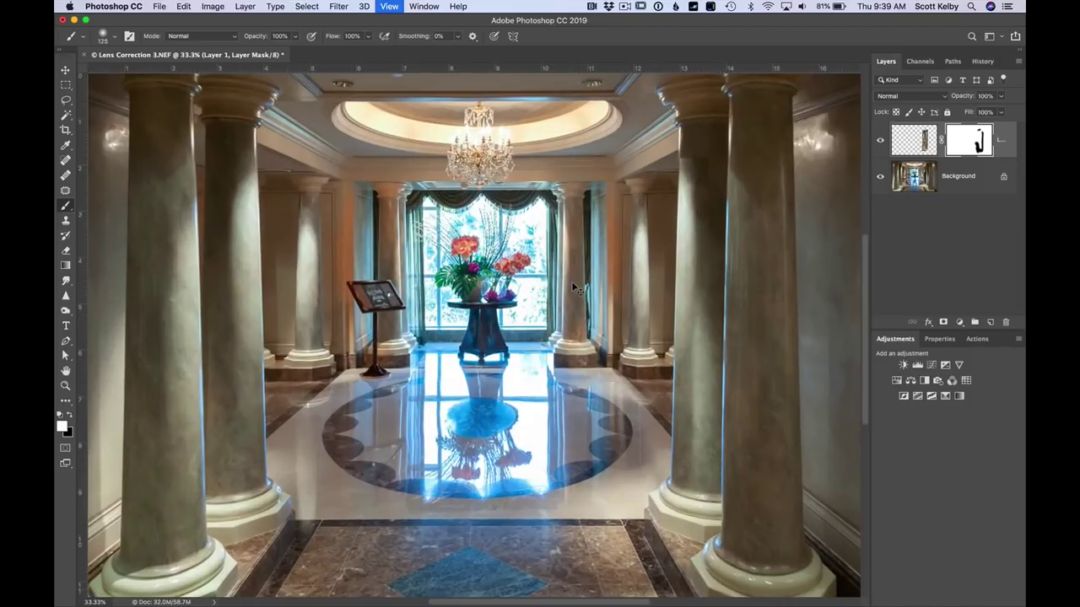
key(super+minus)
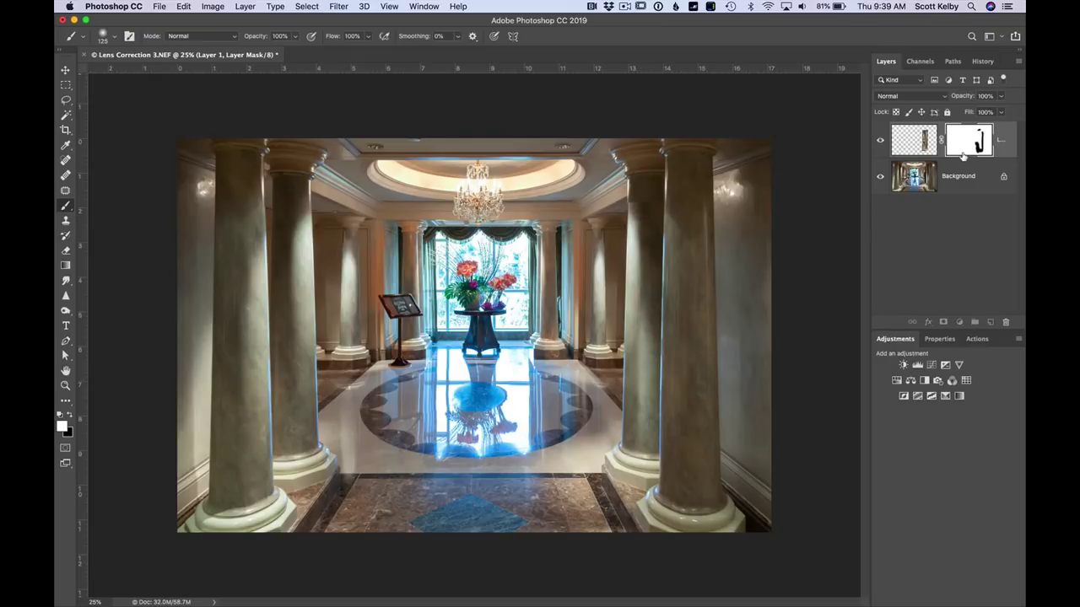
key(x)
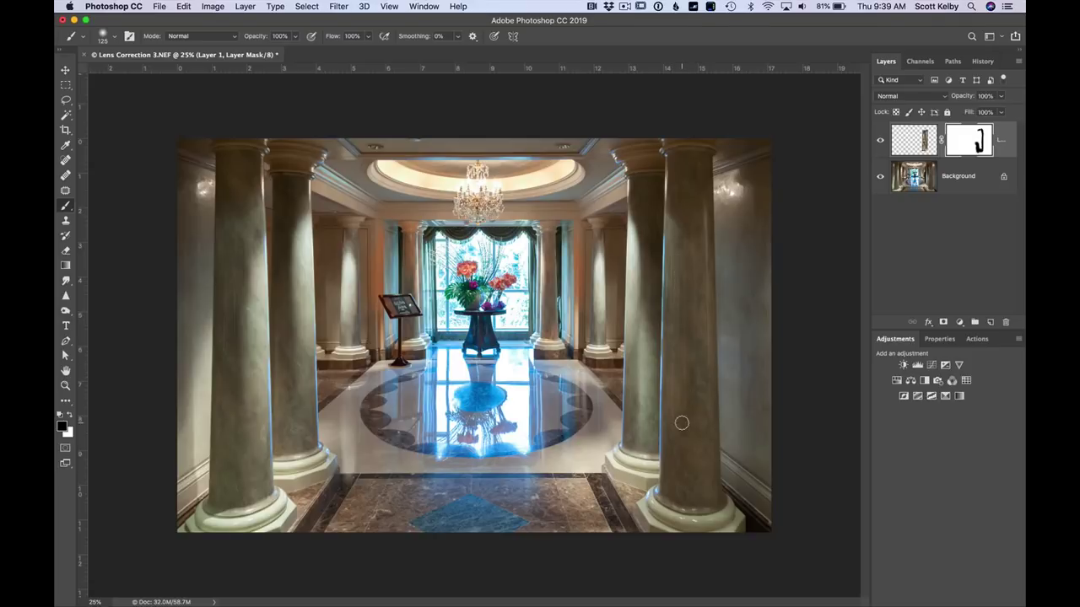
Flatten the image and copy the lasso-selected left front column onto its own layer
key(super+e)
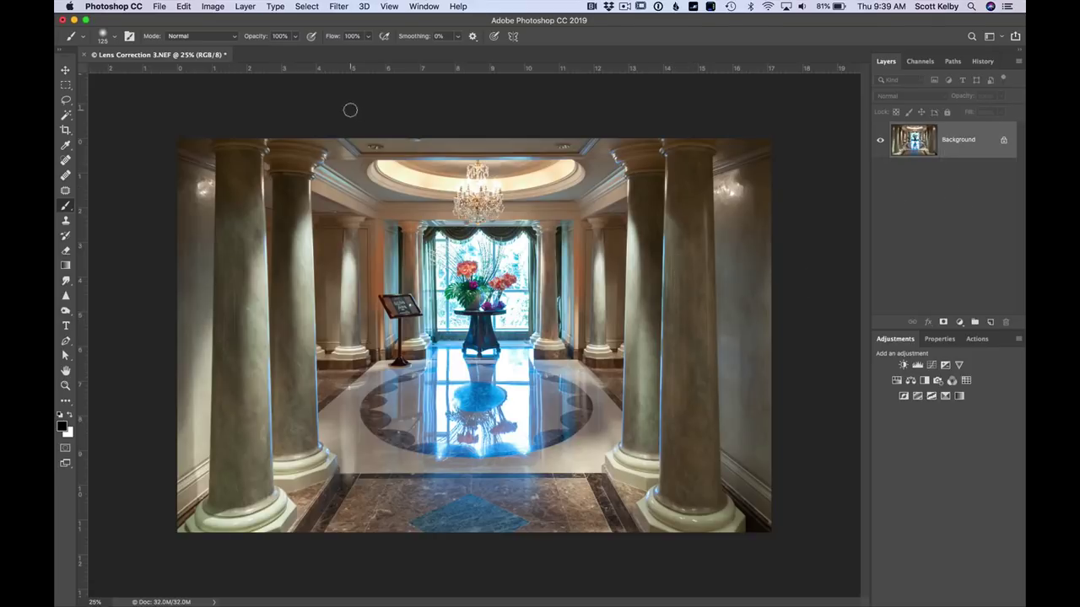
click(66, 70)
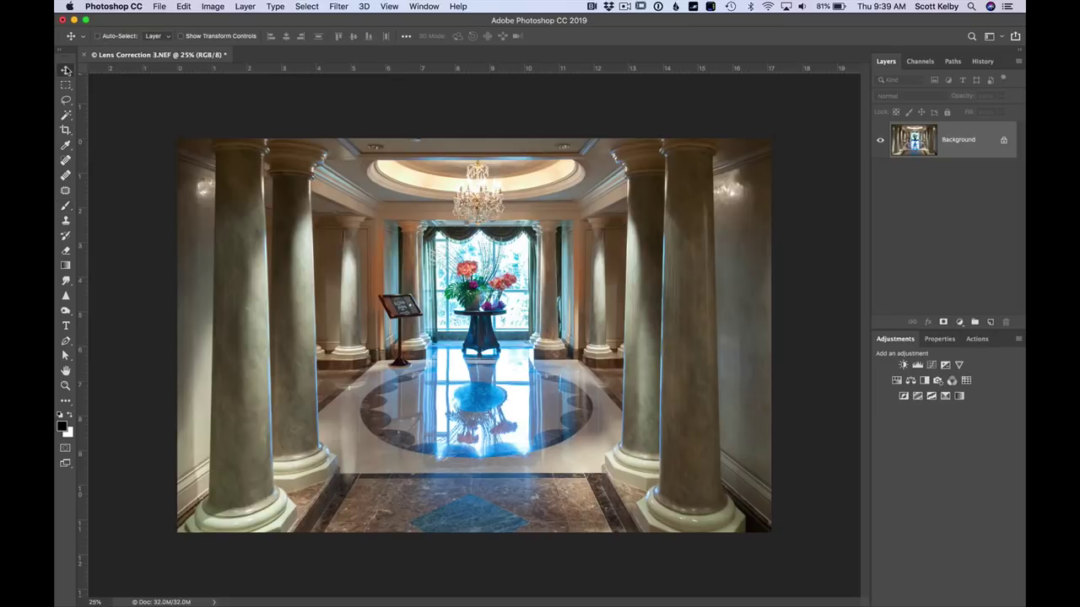
click(66, 100)
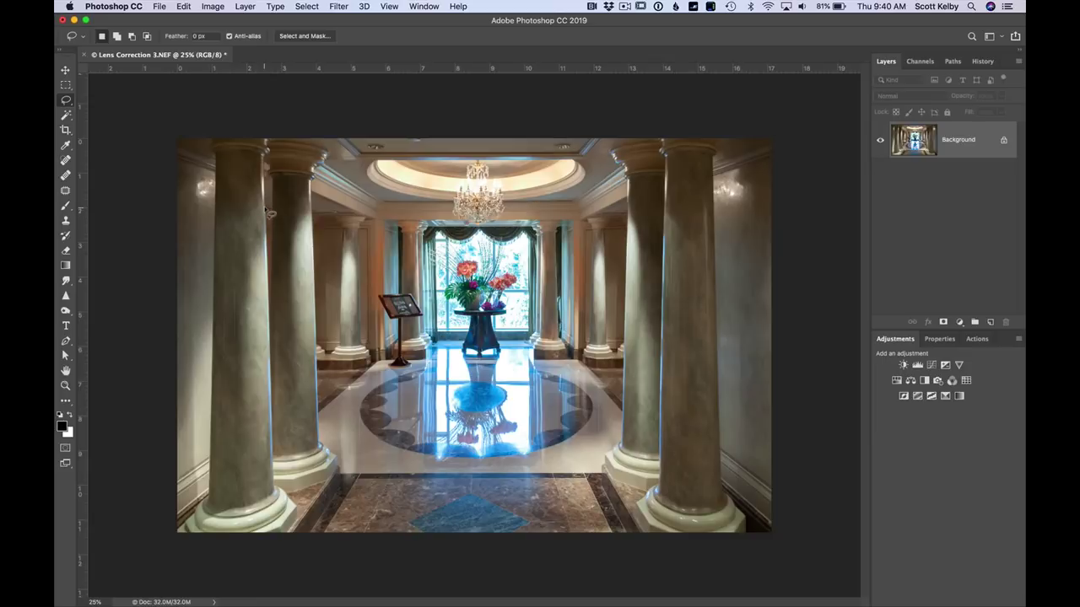
mouse_move(264, 204)
mouse_down()
mouse_move(246, 225)
mouse_move(232, 386)
mouse_move(252, 470)
mouse_move(268, 474)
mouse_move(263, 202)
mouse_up()
key(ctrl+j)
Flip the copied column horizontally and move it over the right front column
key(ctrl+t)
right_click(257, 252)
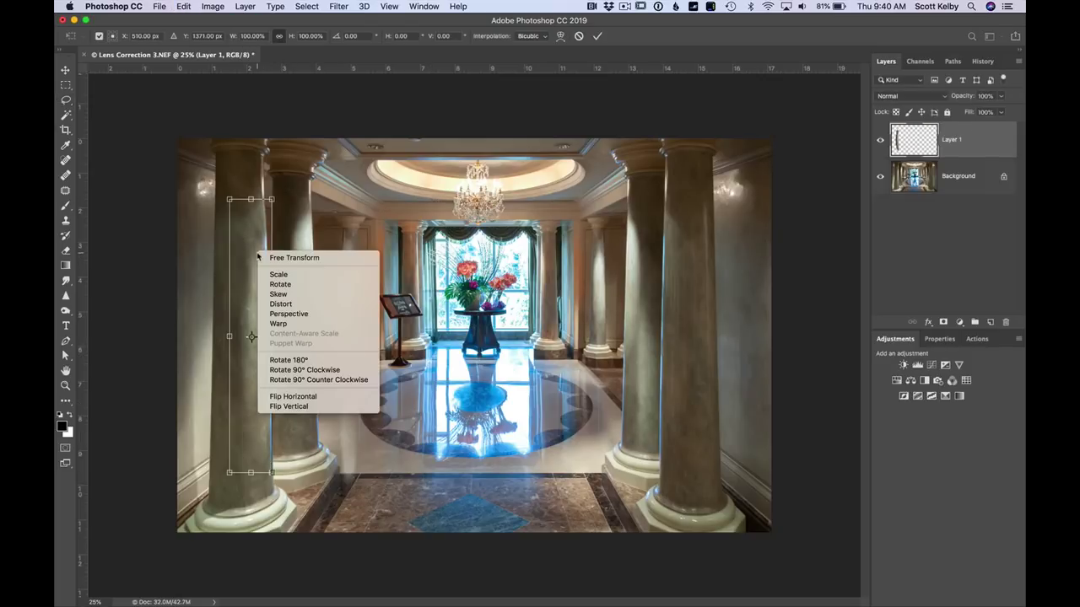
click(308, 399)
key(Return)
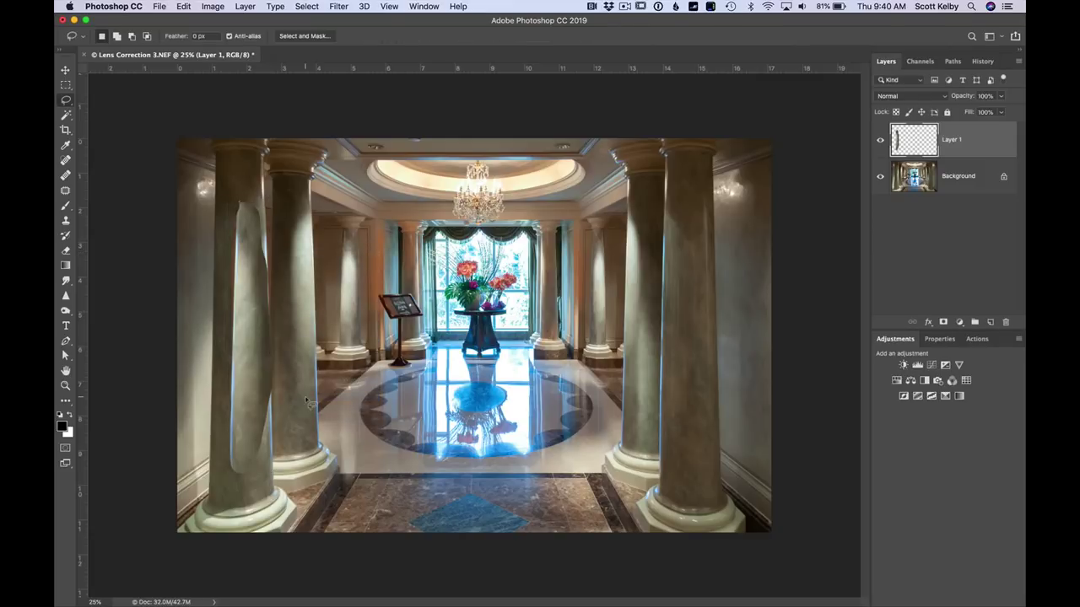
drag(262, 363, 690, 363)
Rotate the column copy about −0.7° to match the right column's tilt
key(ctrl+t)
key(Escape)
key(ctrl+t)
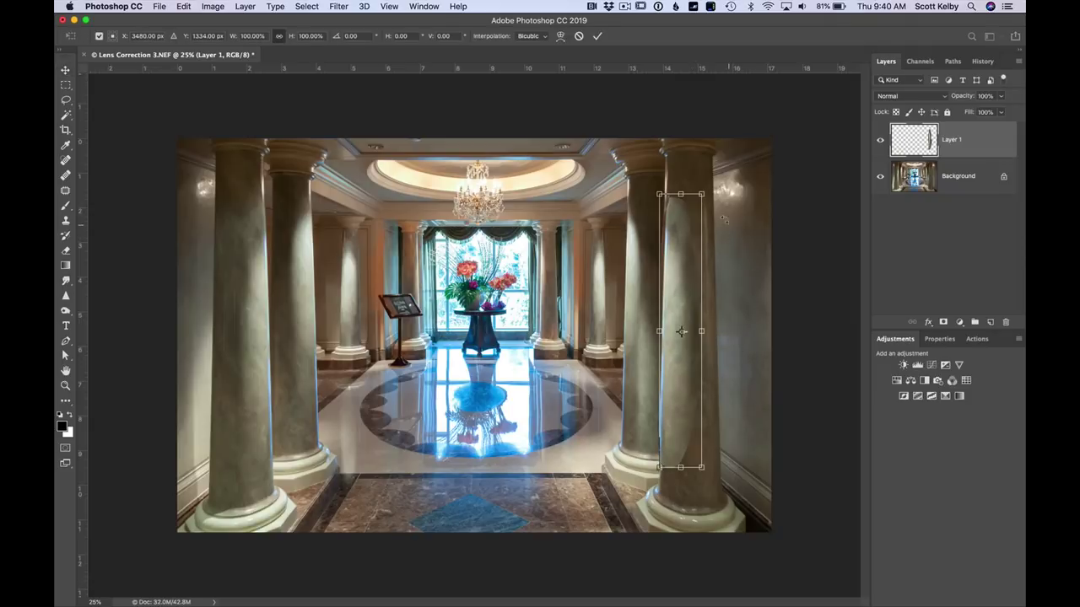
drag(720, 215, 721, 221)
key(Return)
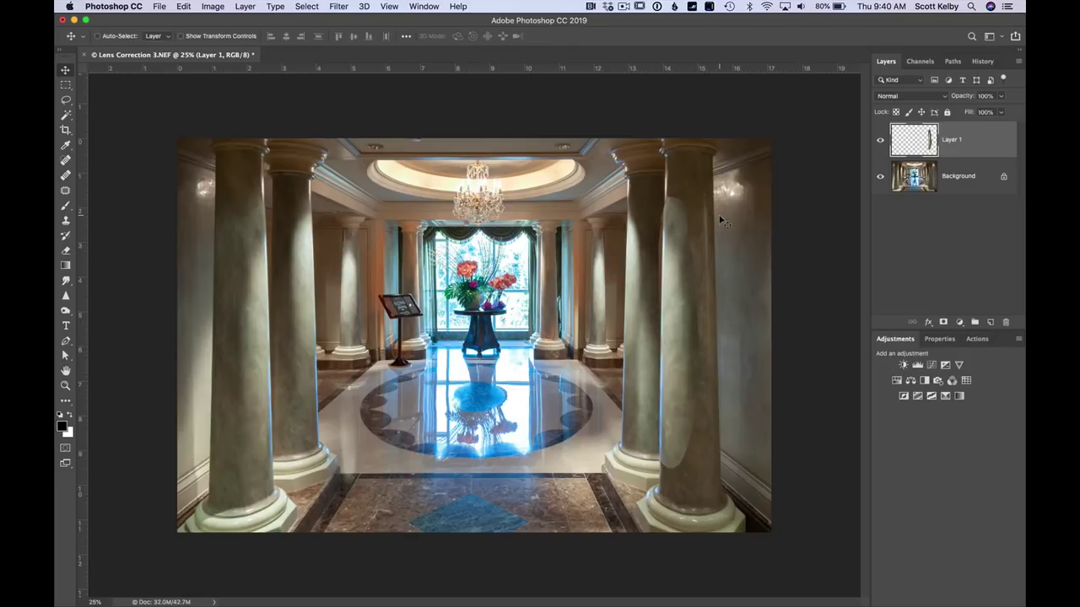
Mask the copied column and paint away the light patch on the lower column with a 500 px brush
click(943, 323)
click(66, 205)
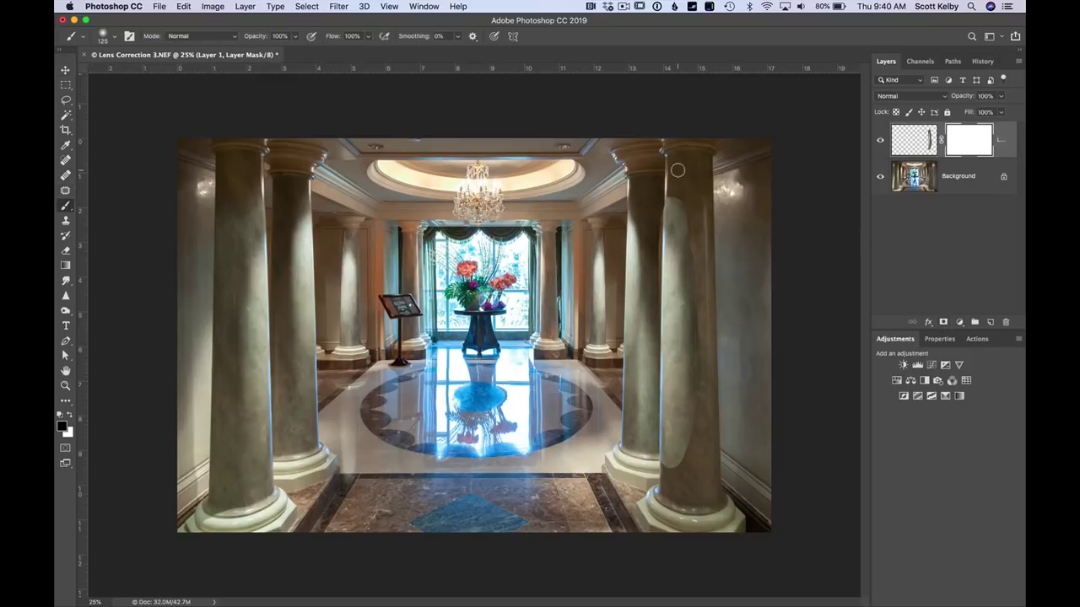
key(bracketright)
key(bracketright)
key(bracketright)
key(bracketright)
key(bracketright)
key(bracketright)
key(bracketright)
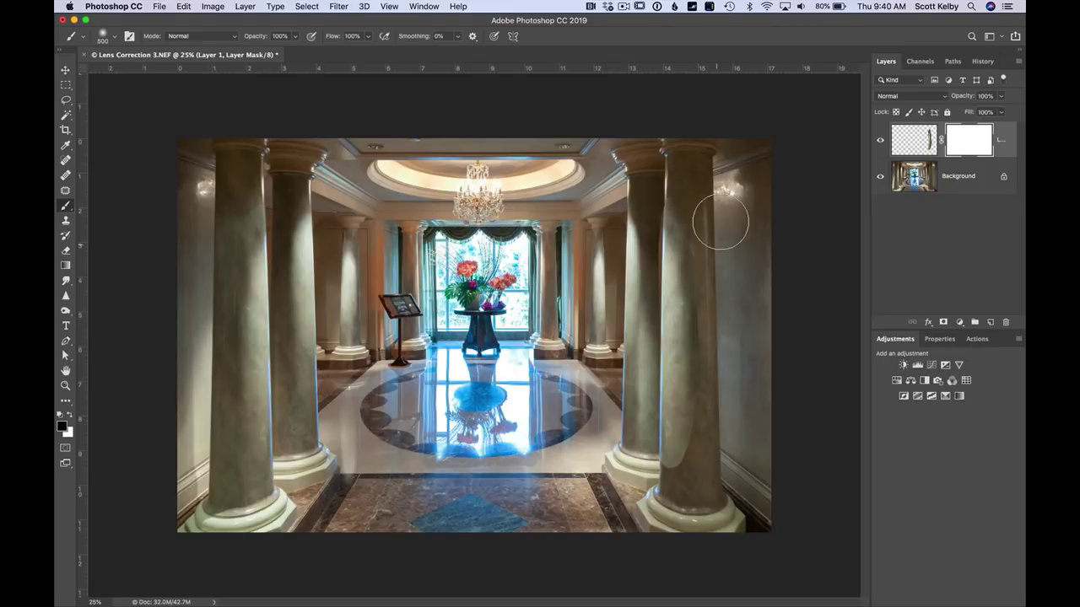
mouse_move(716, 276)
mouse_down()
mouse_move(718, 379)
mouse_move(689, 485)
mouse_move(698, 478)
mouse_up()
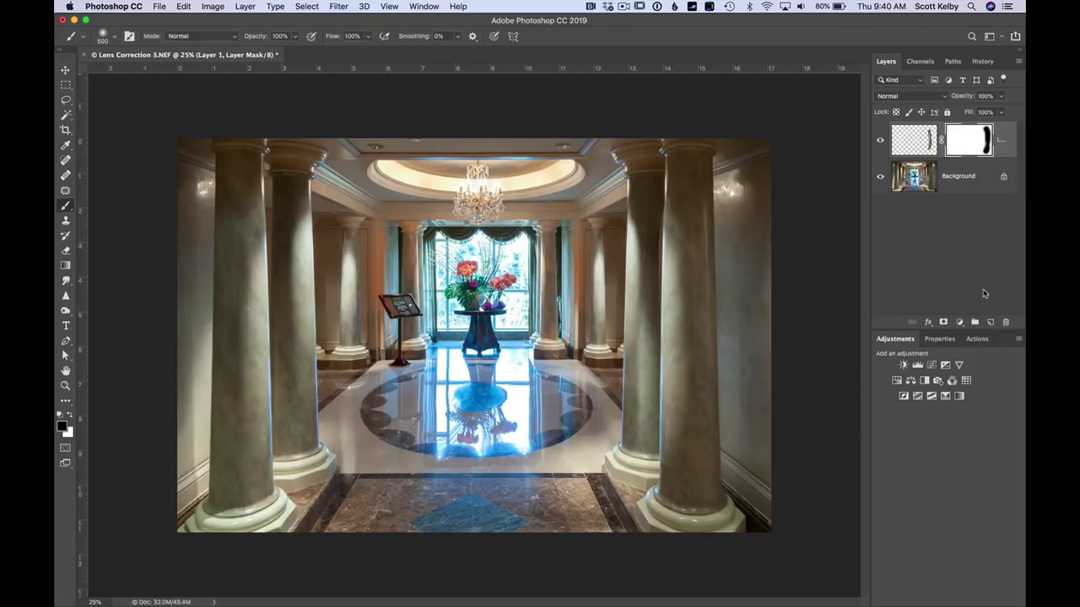
Flatten and save the image as Lens Correction 3-Edit.psd, then close it and return to Lightroom
key(super+e)
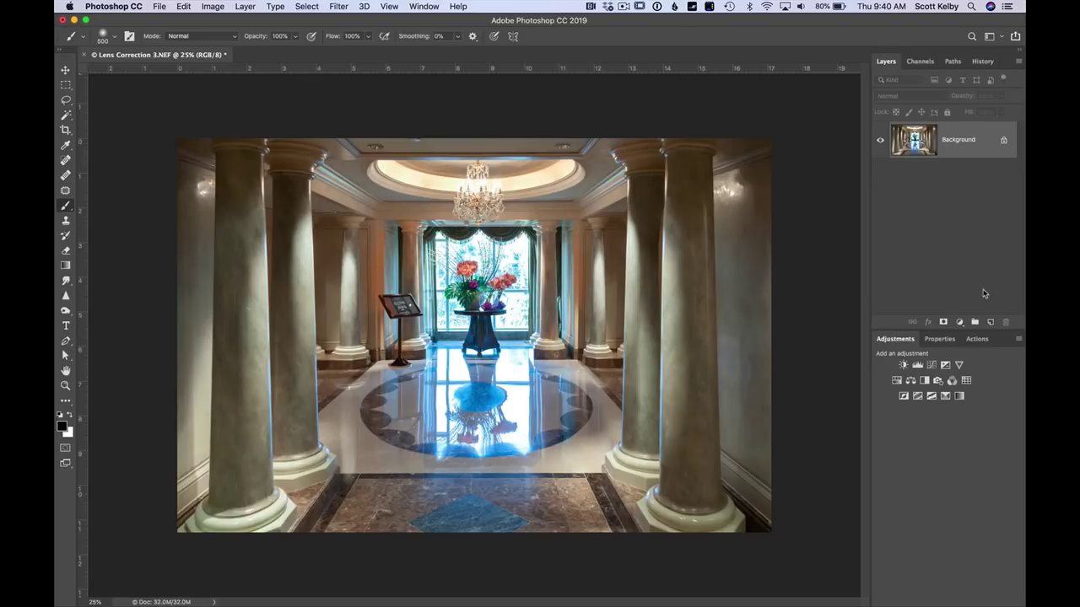
click(160, 6)
click(170, 114)
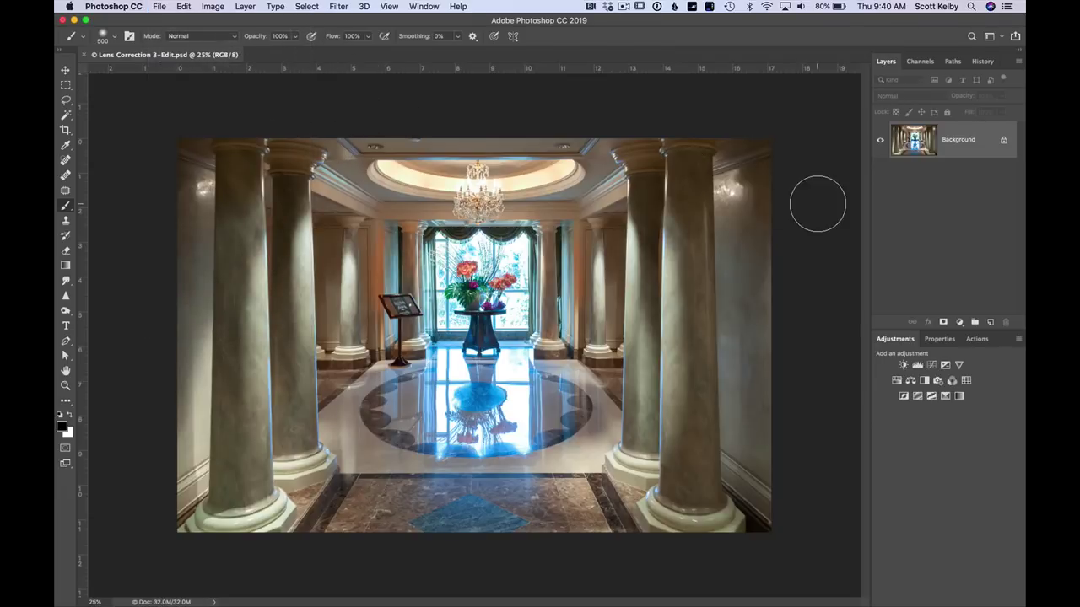
key(super+w)
key(super+Tab)
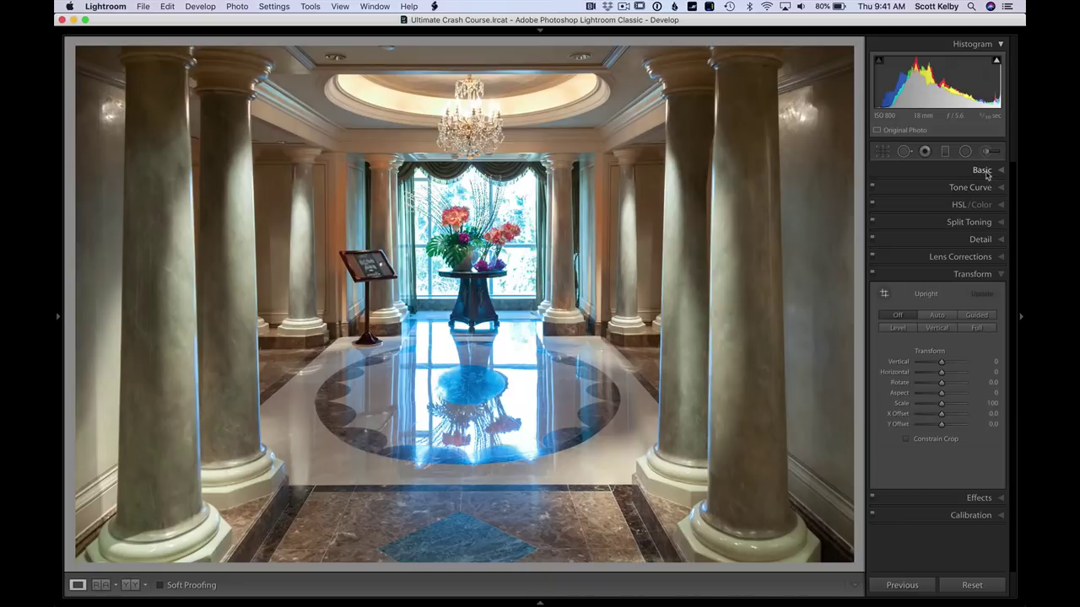
Raise Clarity to +17 and add a −8 post-crop vignette
click(982, 170)
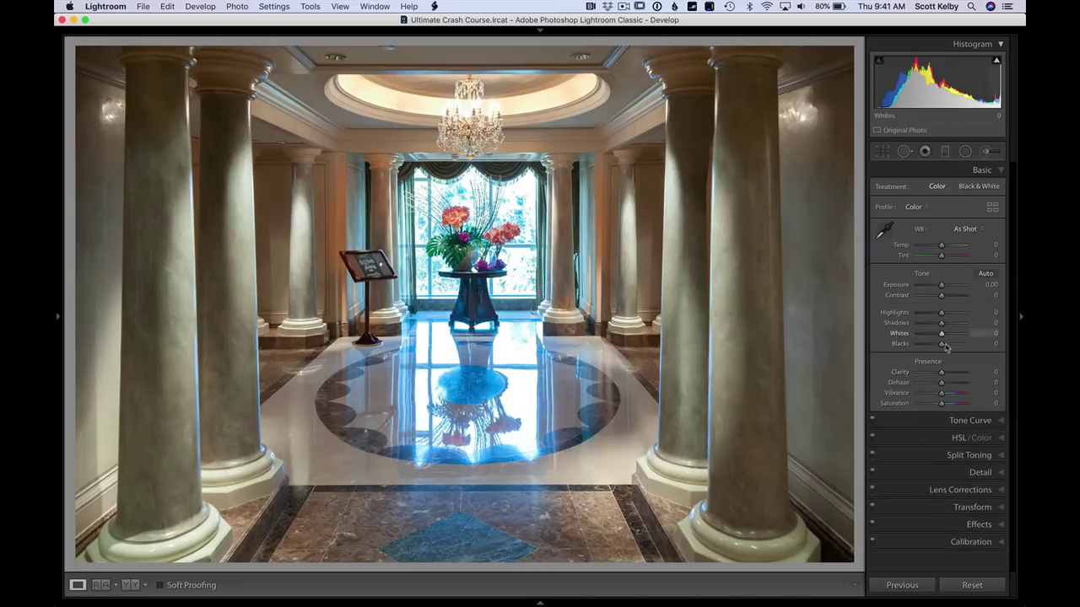
drag(943, 374, 946, 377)
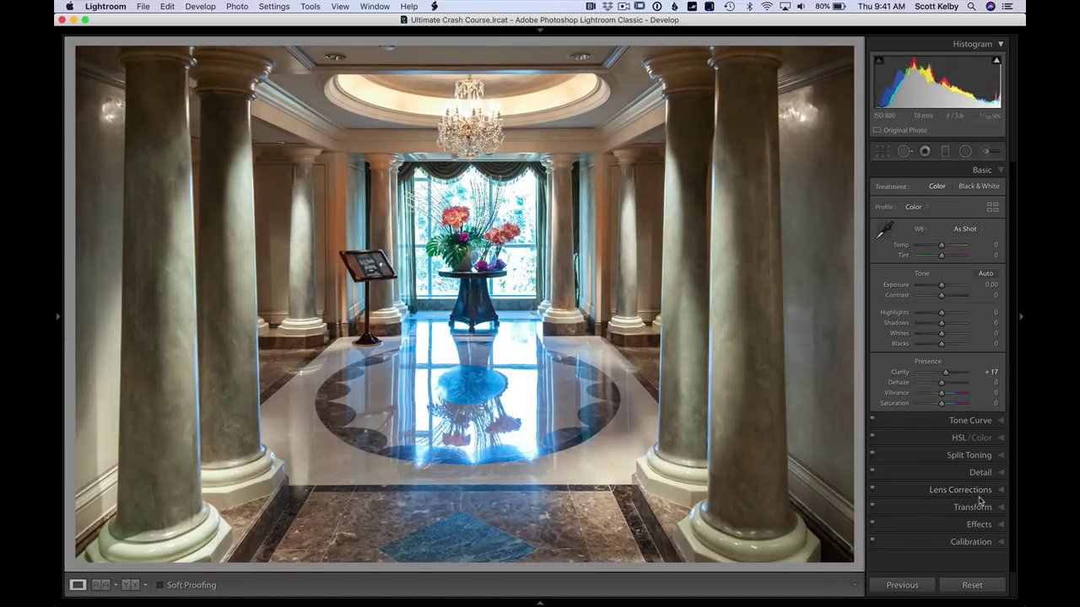
click(980, 524)
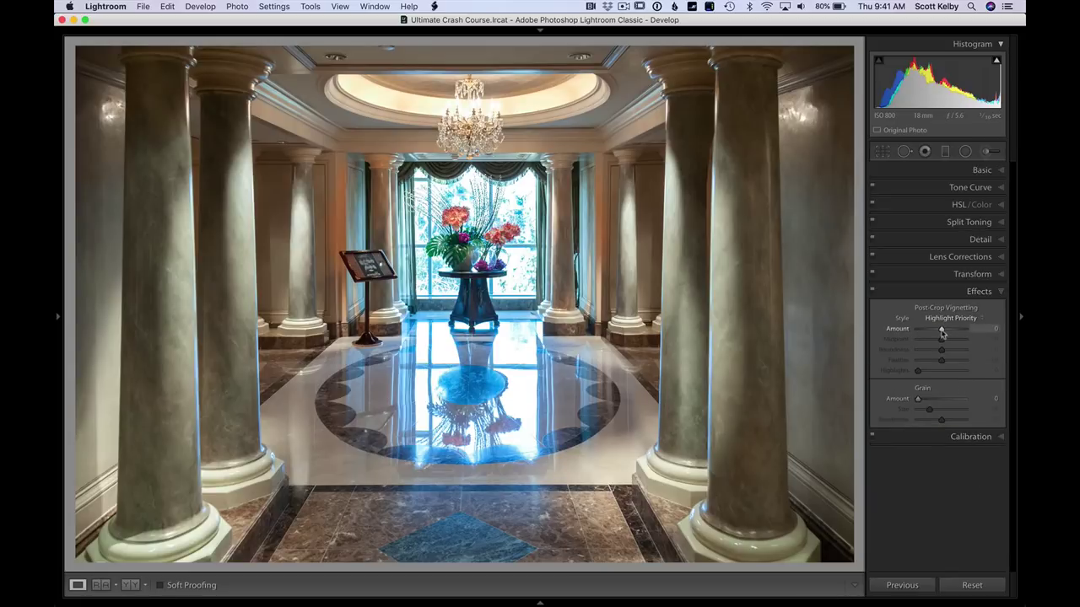
drag(941, 328, 939, 333)
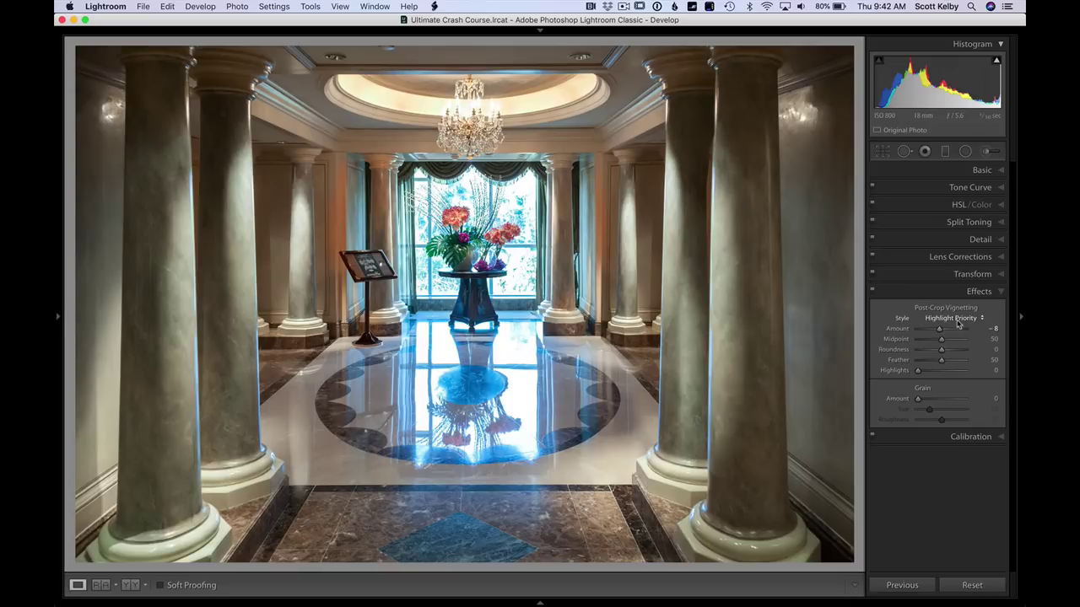
Show highlight clipping and pull Highlights down to −69
click(974, 171)
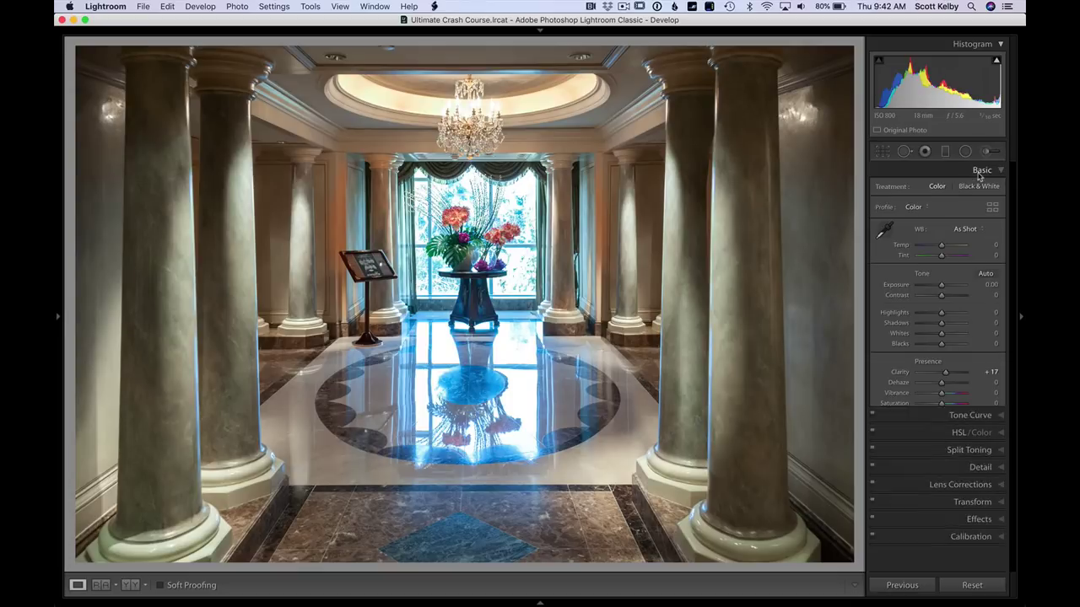
click(995, 62)
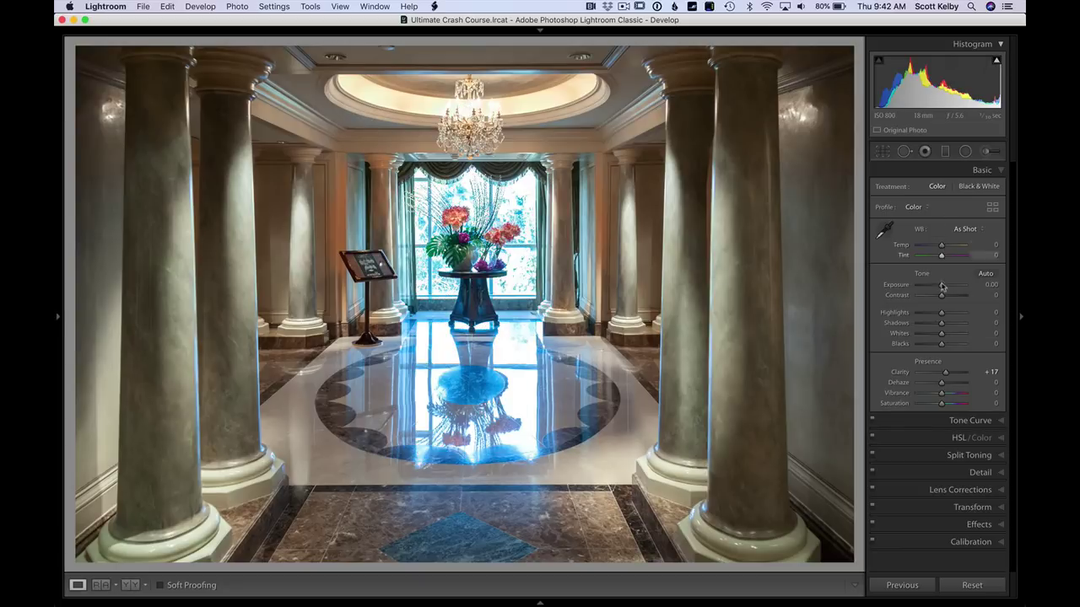
drag(942, 313, 925, 315)
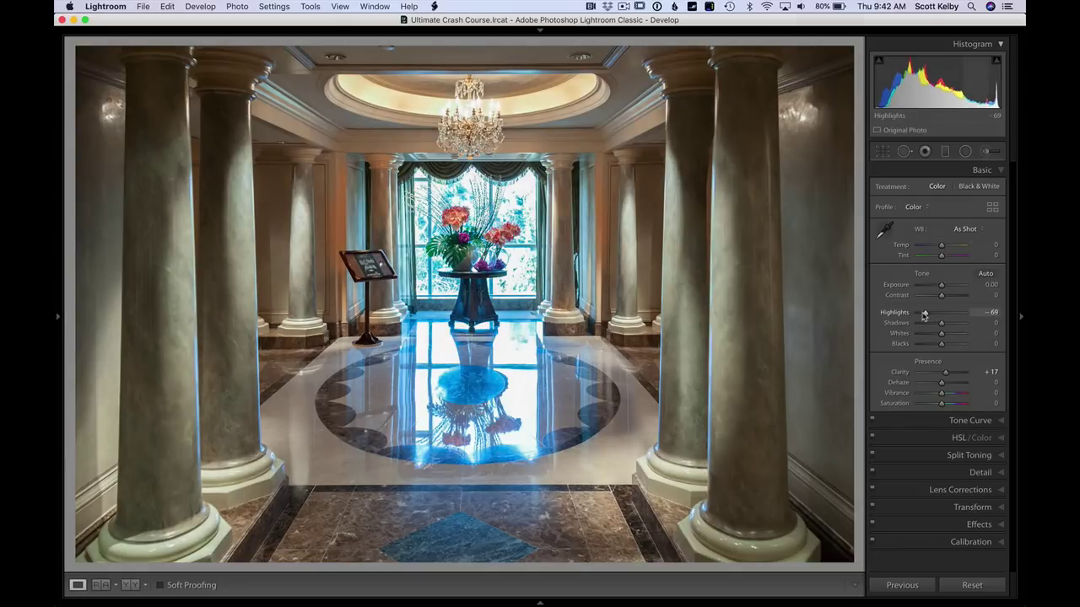